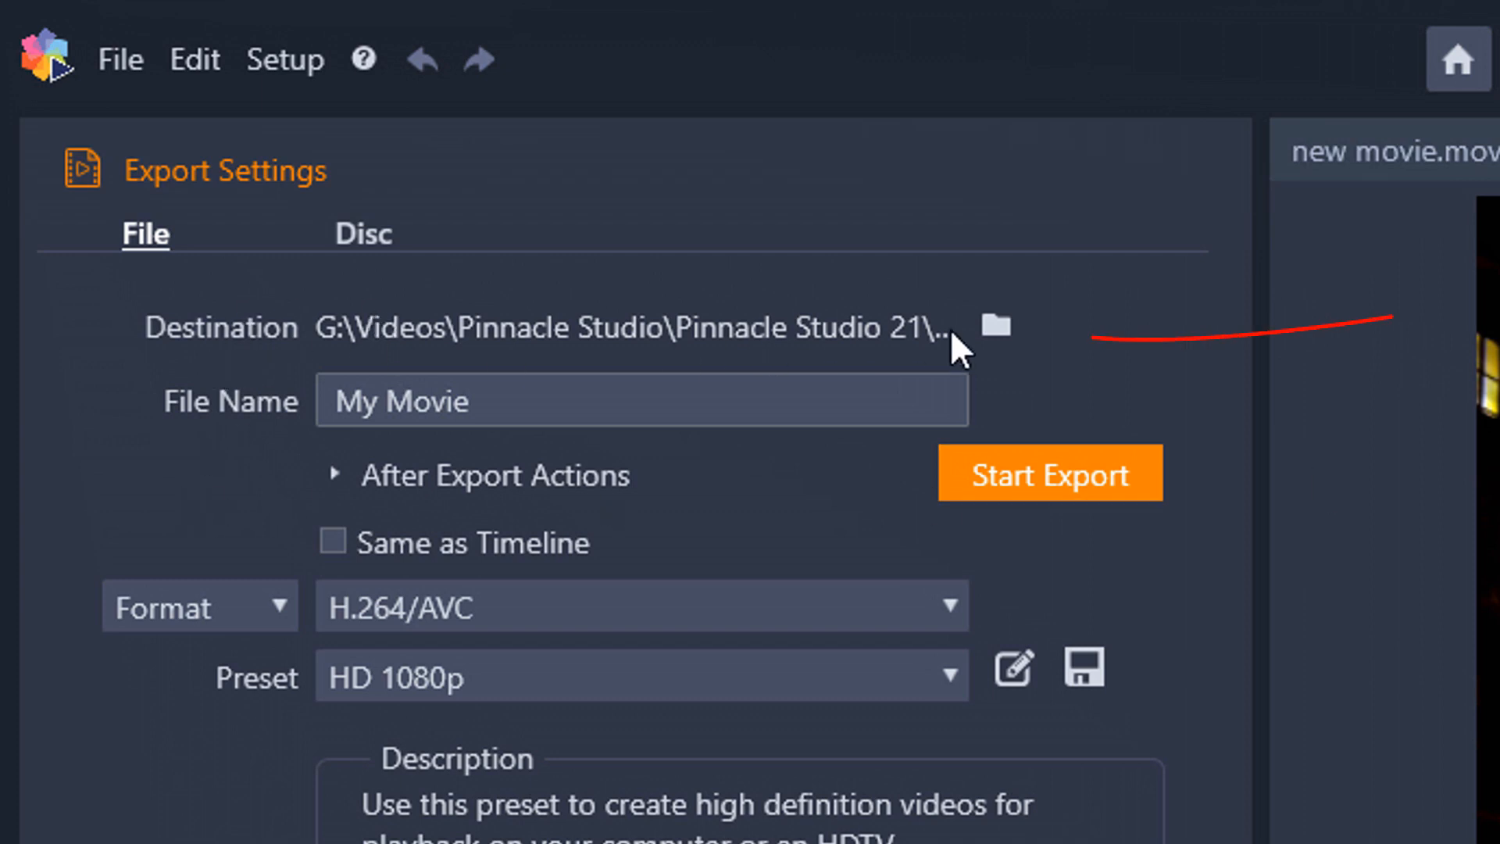
left_click(997, 328)
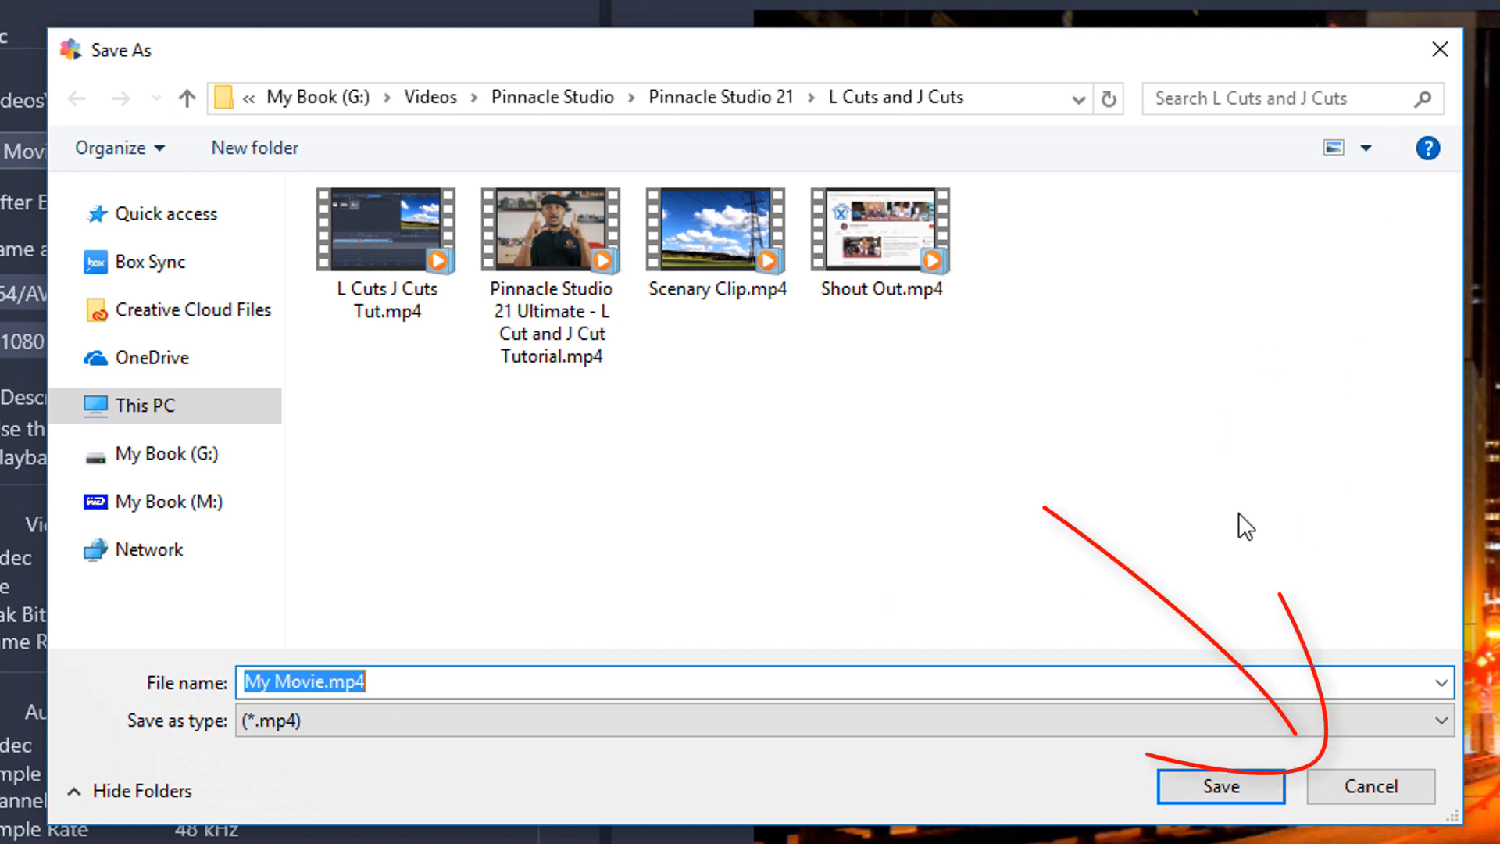
left_click(1371, 786)
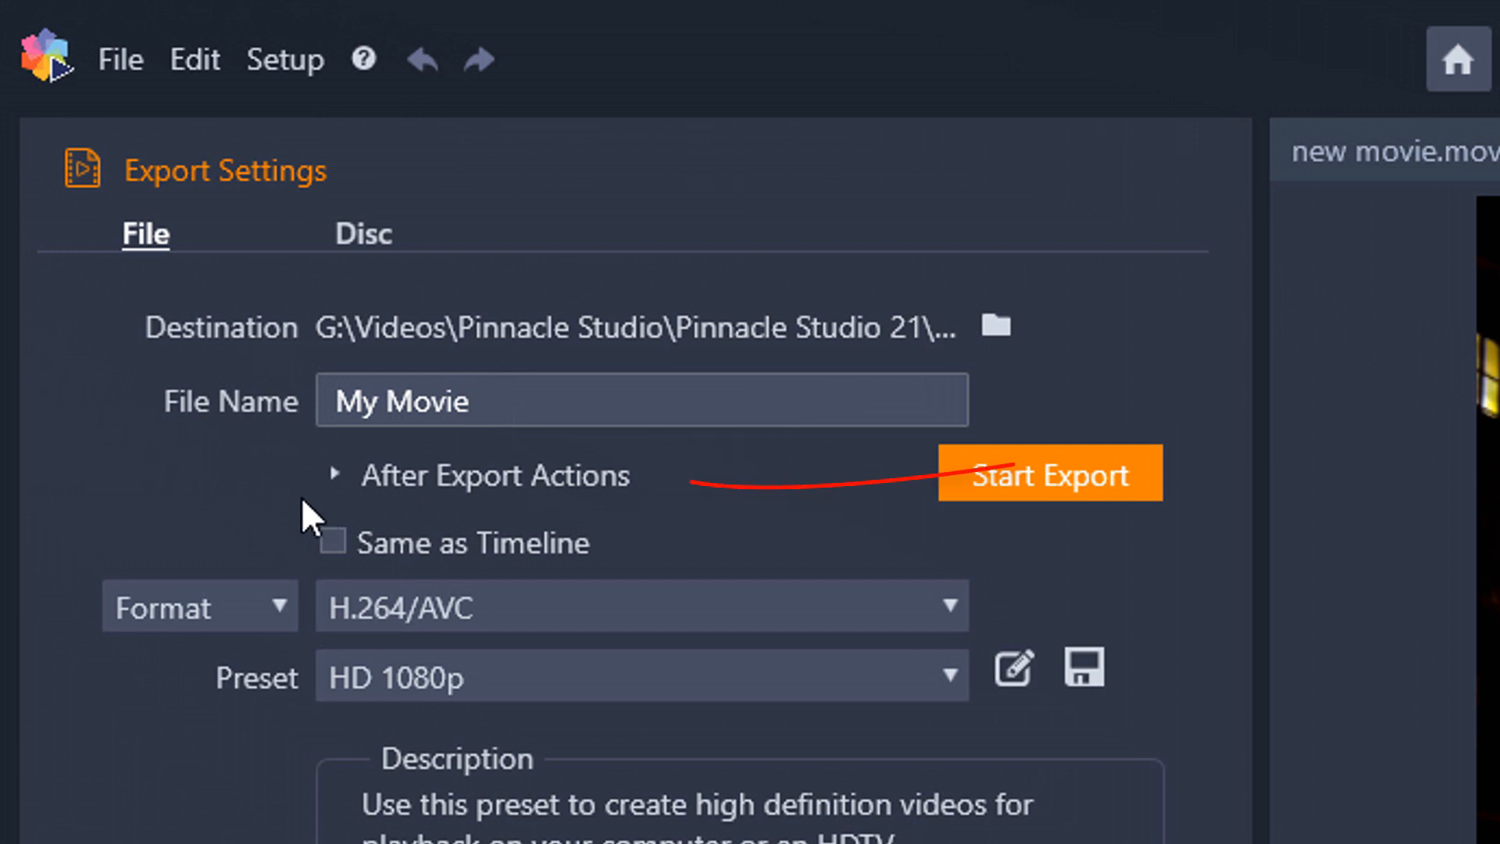
left_click(338, 475)
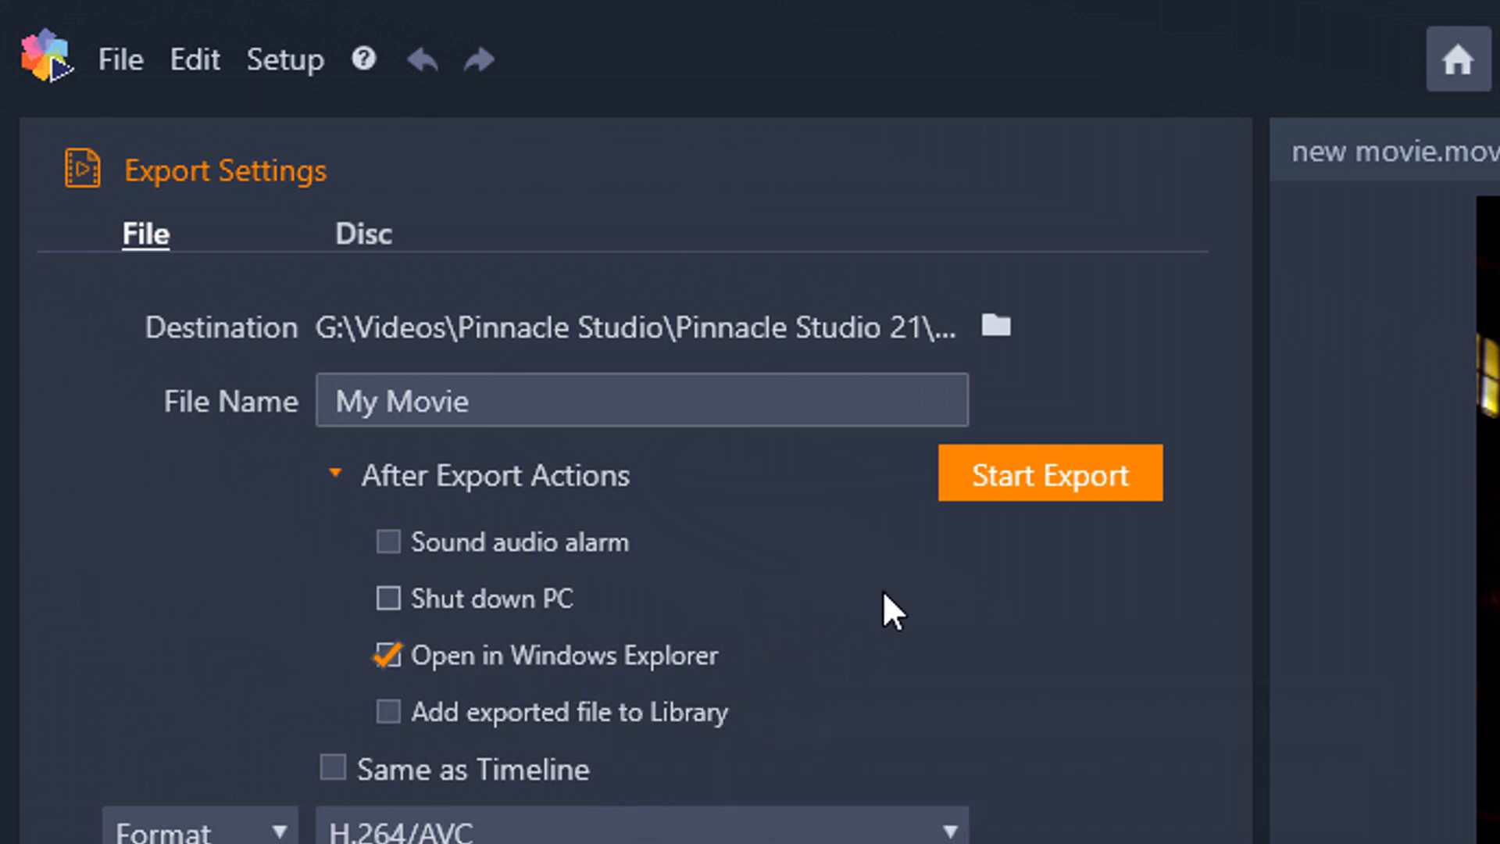
left_click(338, 478)
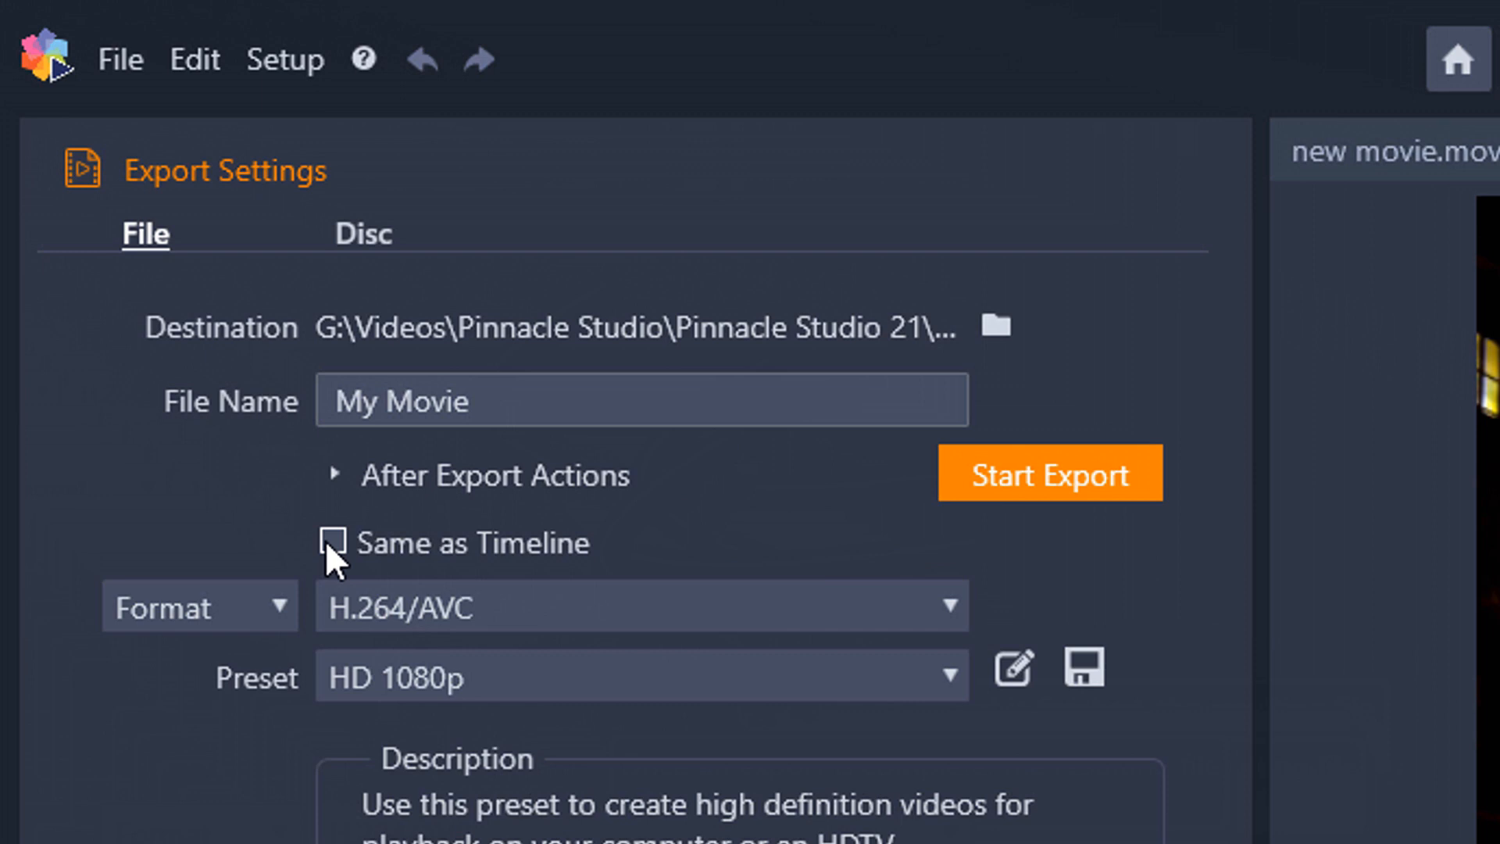
Adopt the timeline's settings with Same as Timeline, then untick it so Format and Preset are editable
left_click(334, 543)
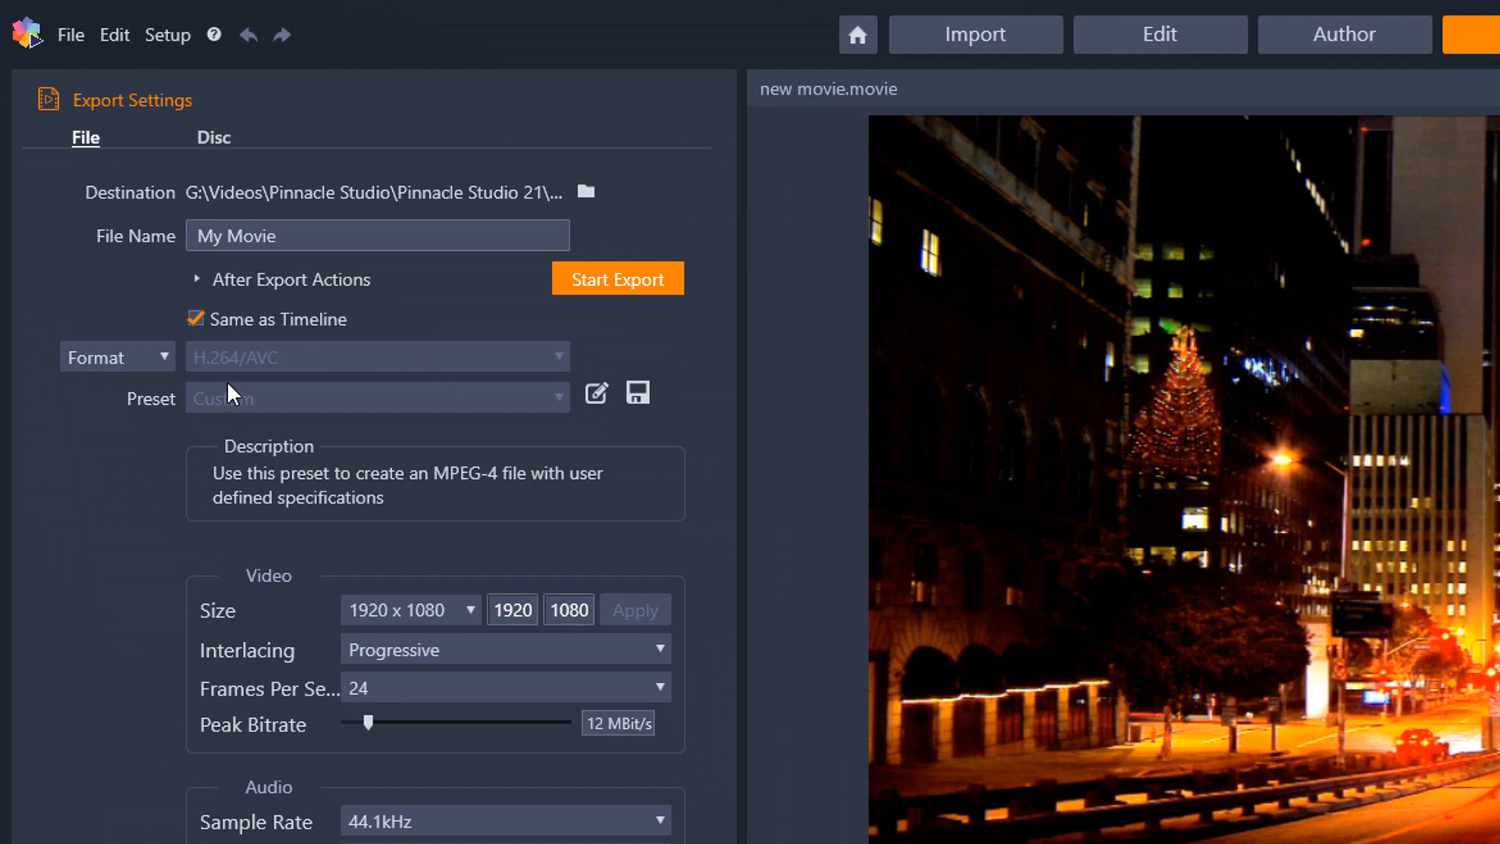
left_click(196, 320)
Switch the export category to Web and browse the providers, keeping Box
left_click(163, 353)
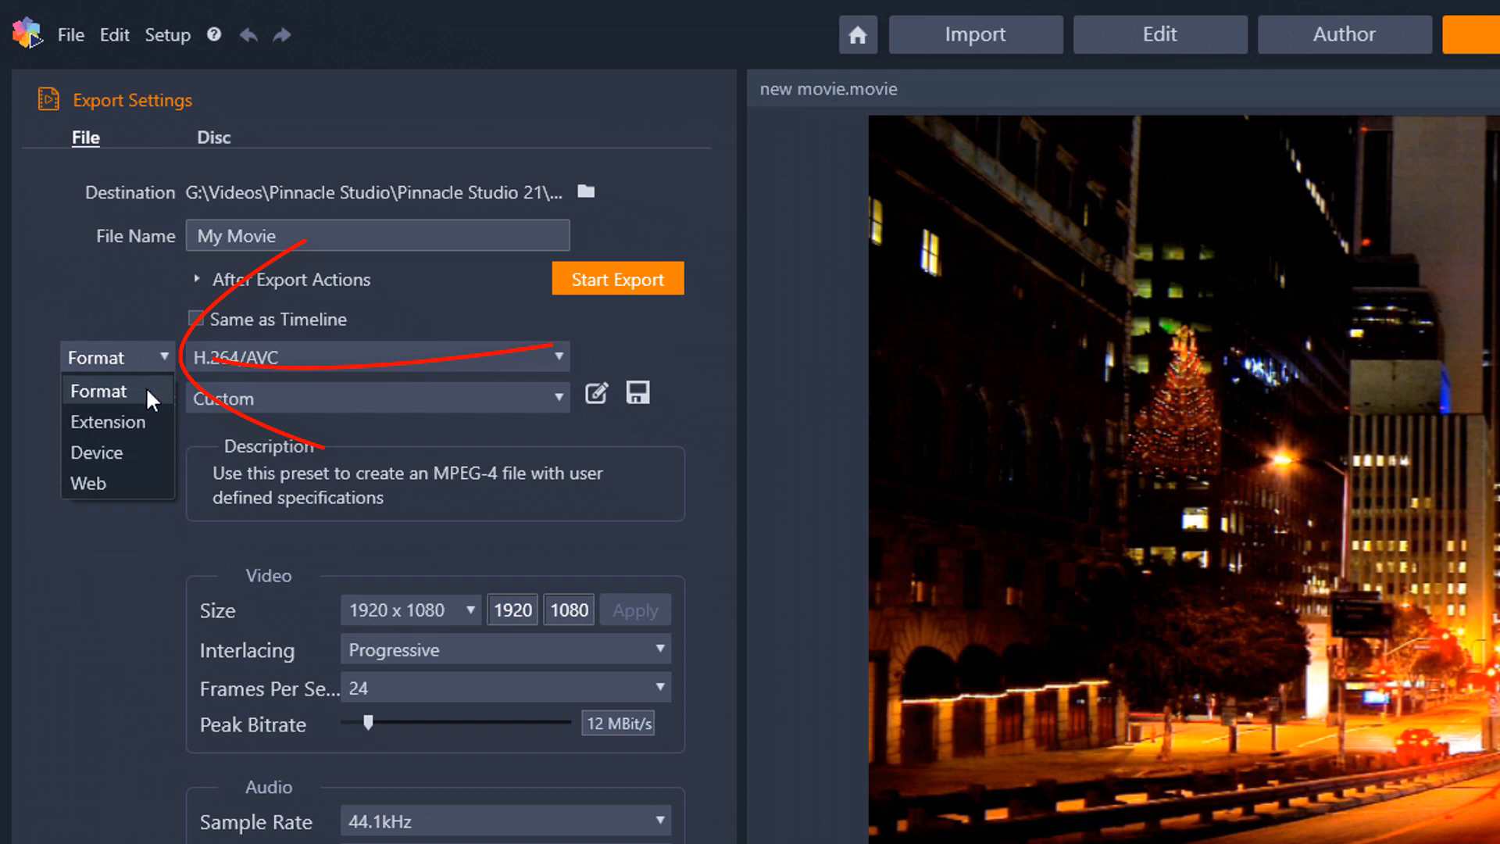
left_click(140, 484)
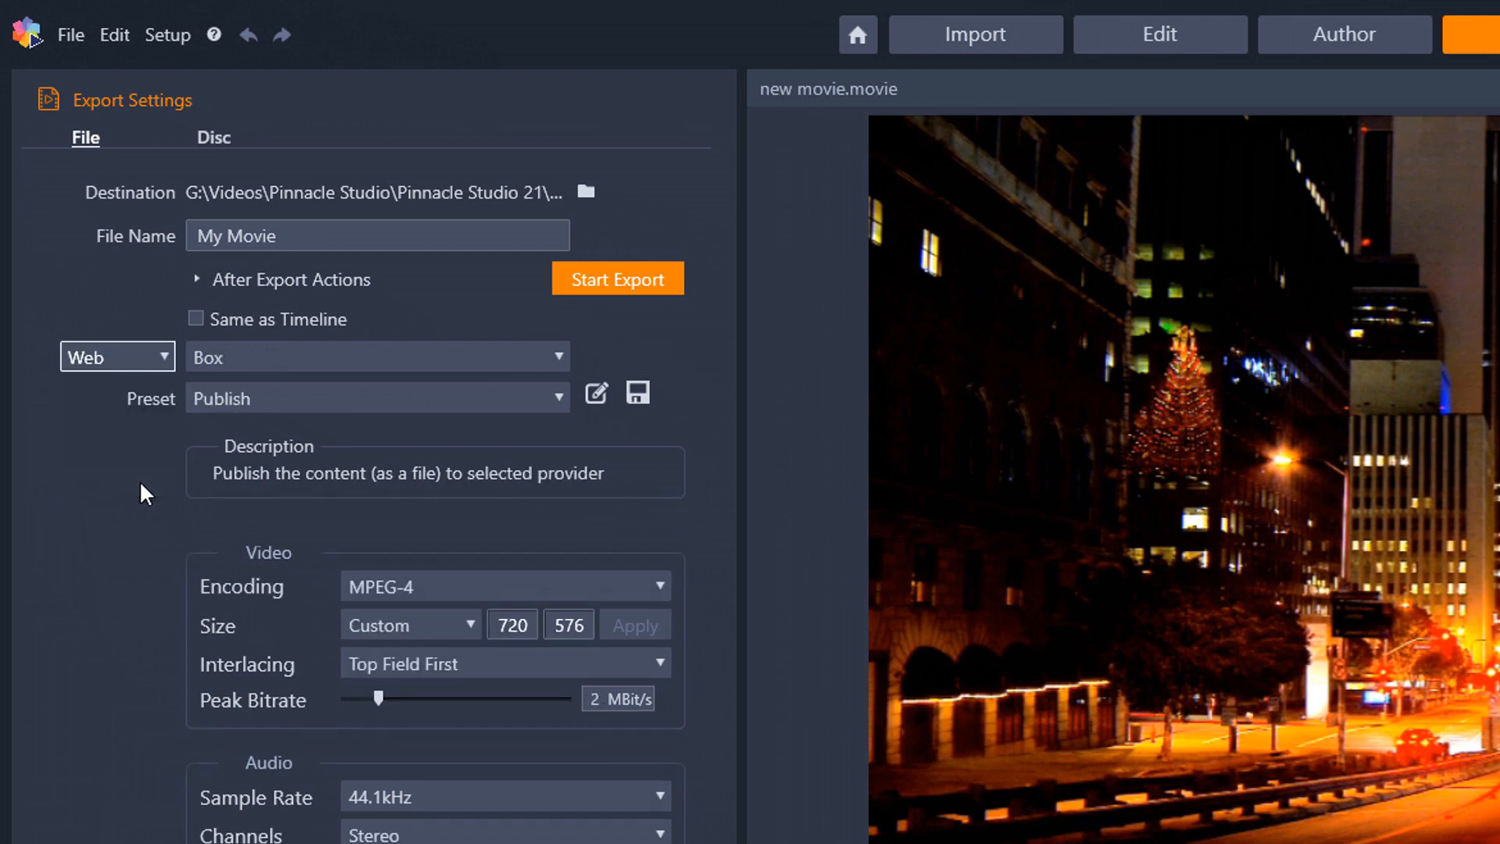
left_click(551, 352)
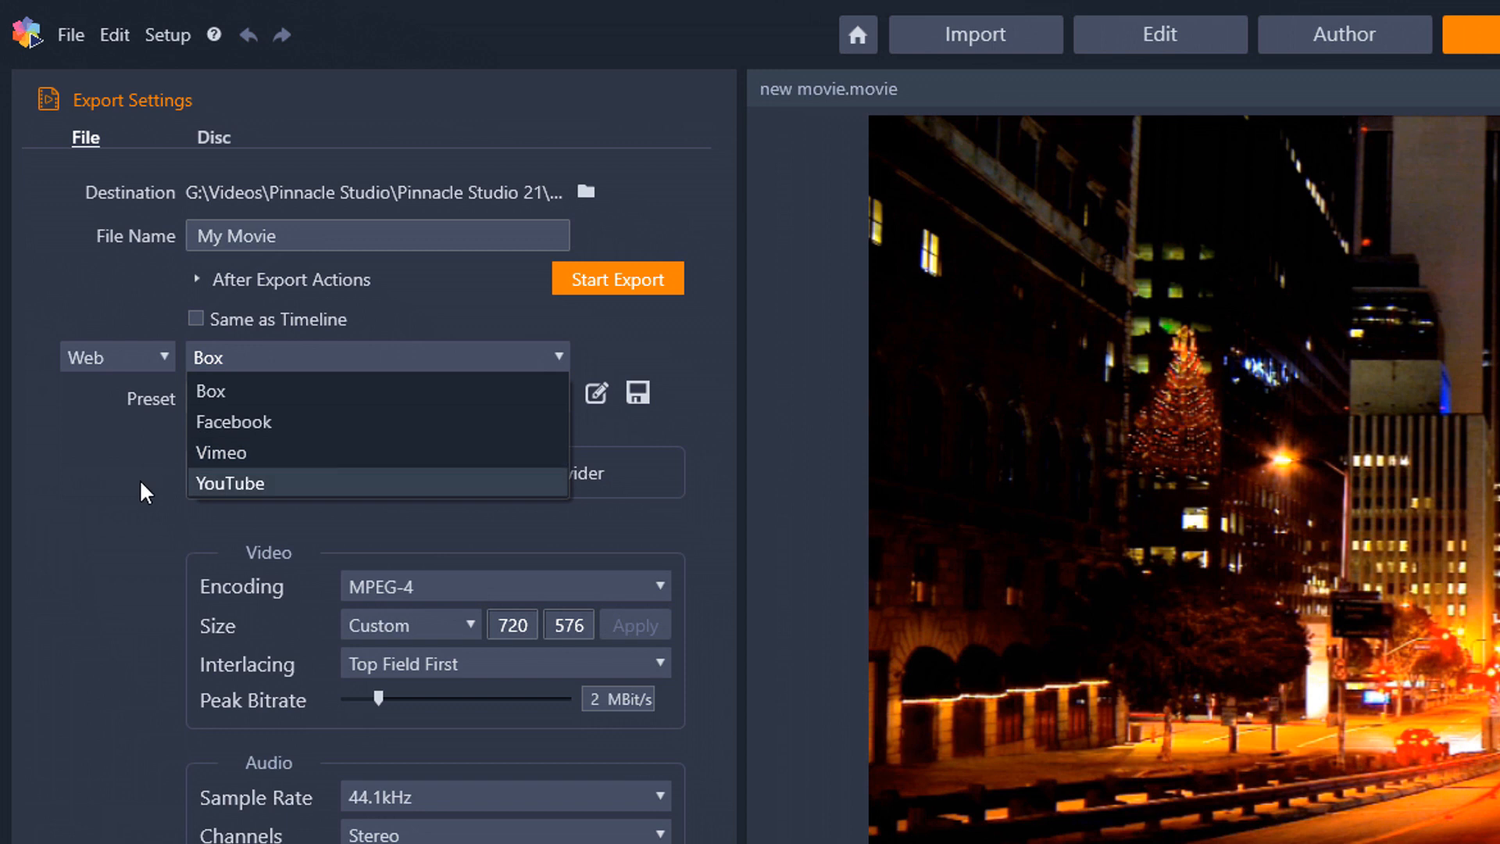
left_click(84, 483)
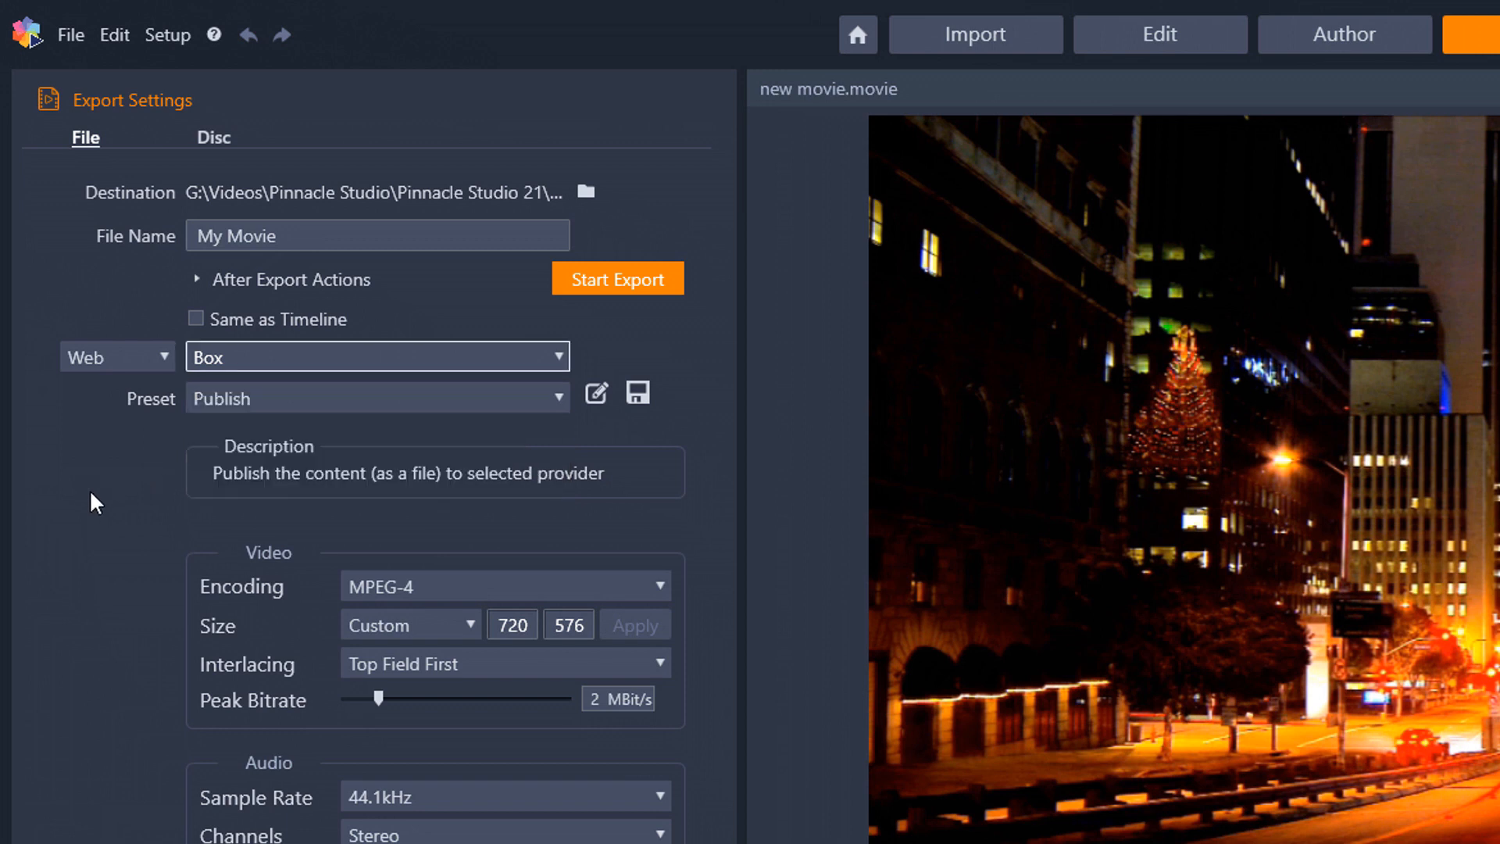
Switch the export category to Device and browse the makers, keeping Apple
left_click(161, 358)
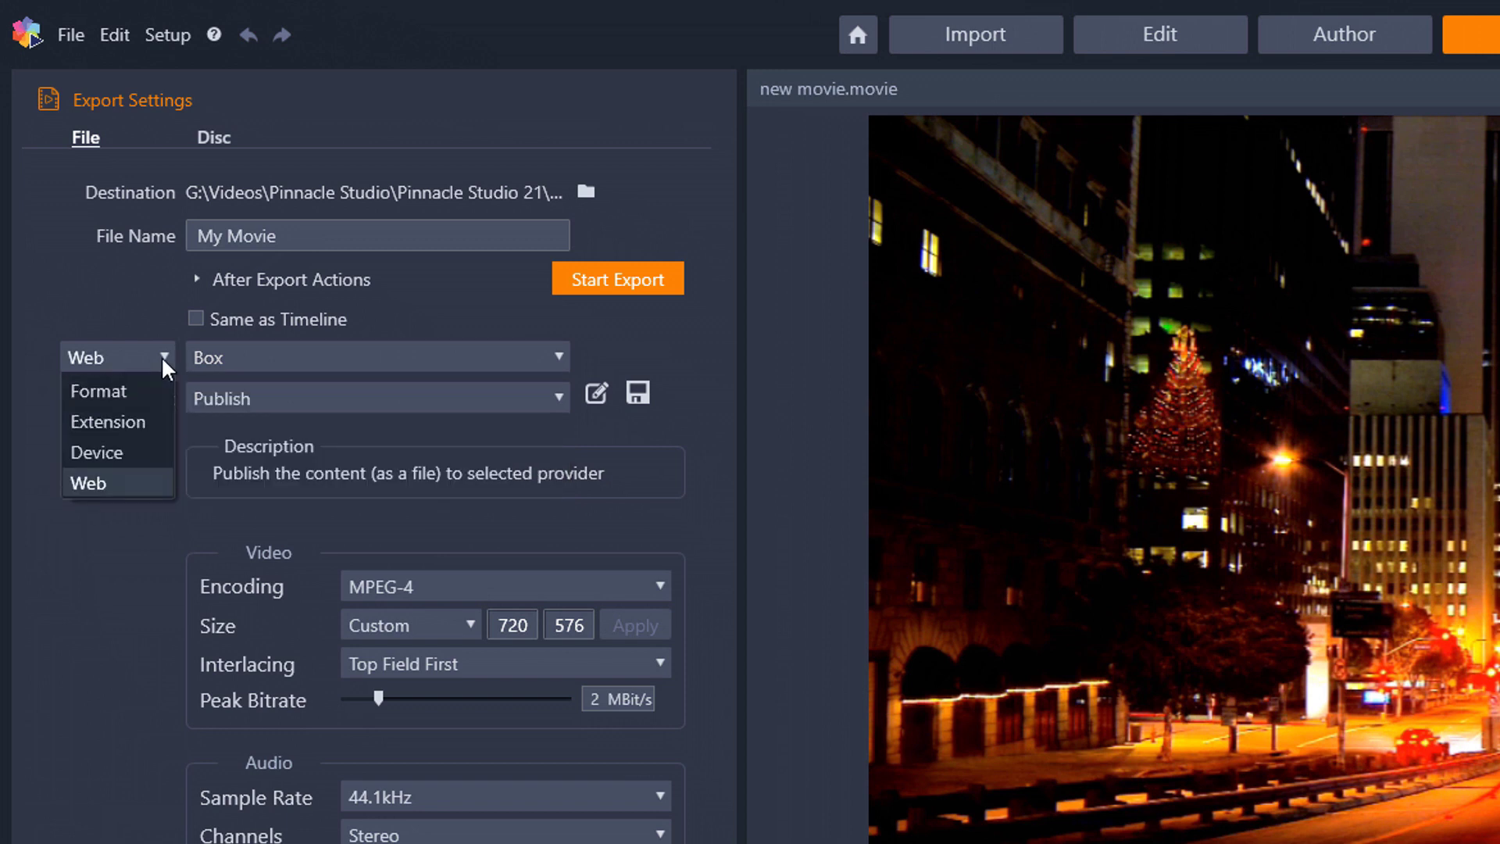
left_click(134, 446)
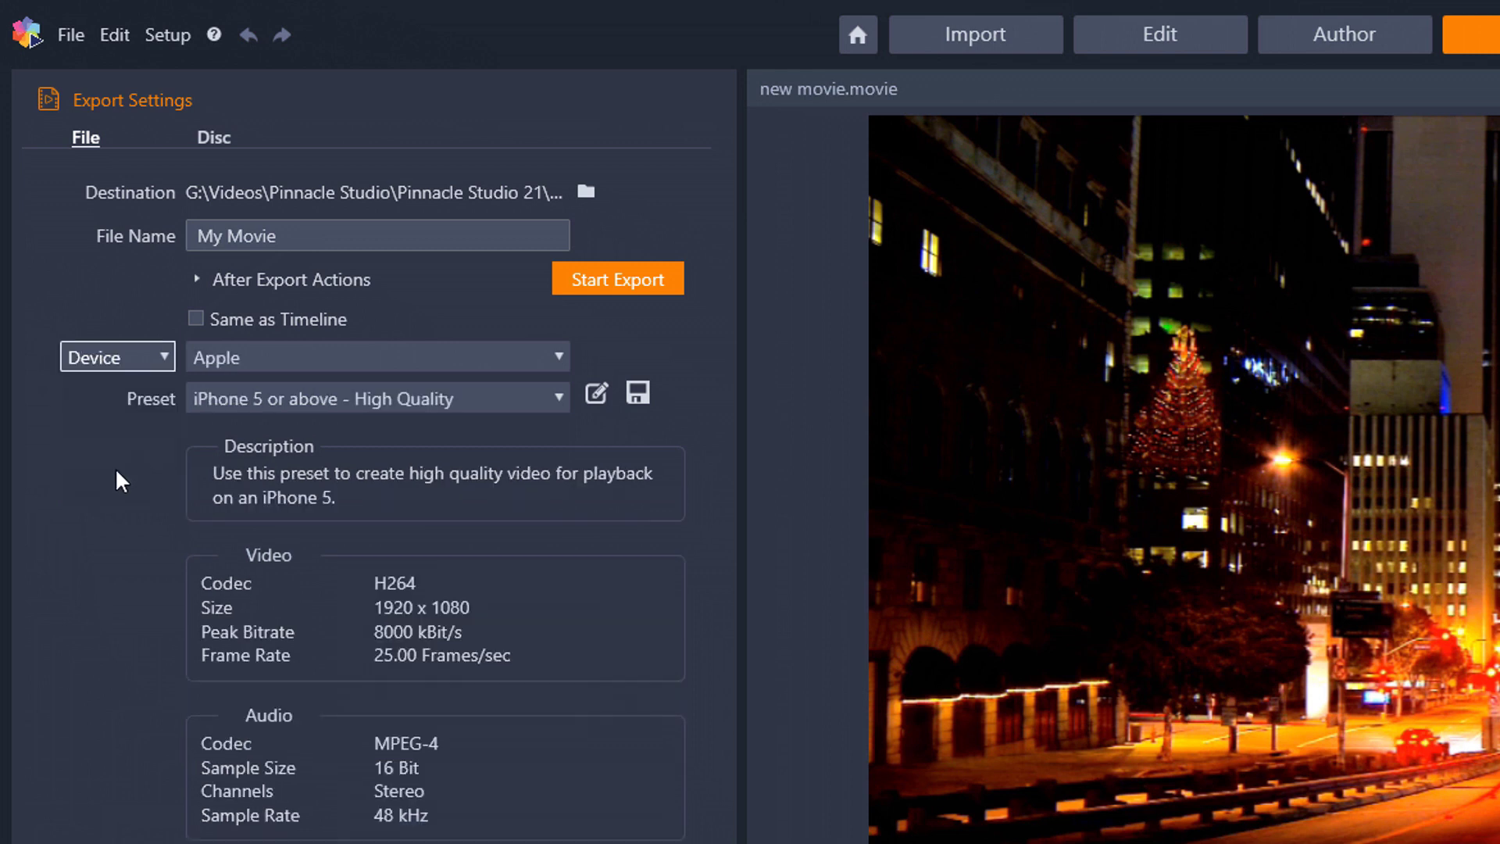
left_click(552, 359)
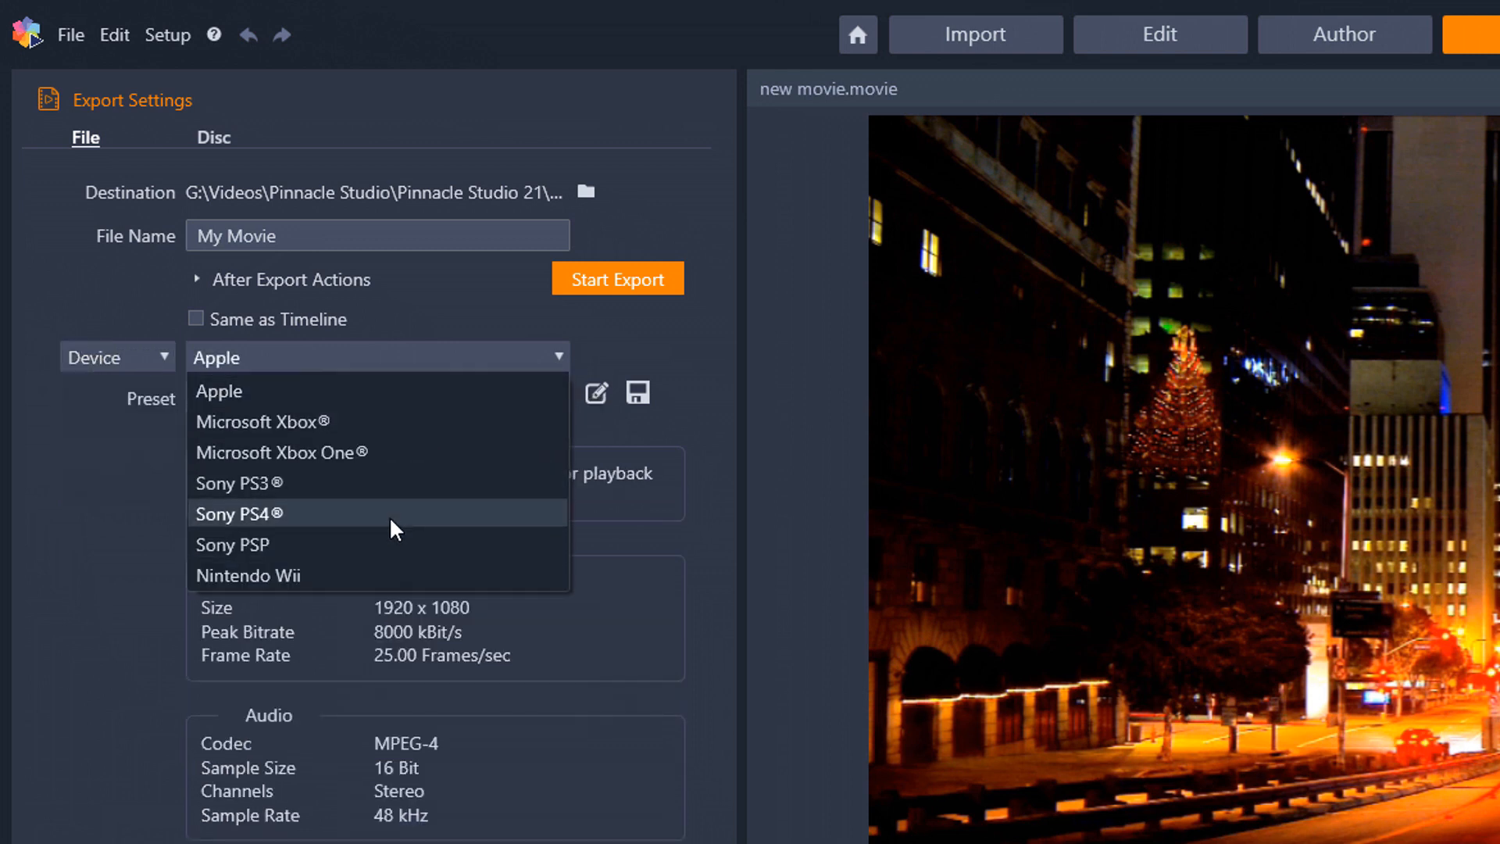
left_click(638, 339)
Switch the export category to Extension, keeping *.mp4 with H.264/AVC
left_click(168, 360)
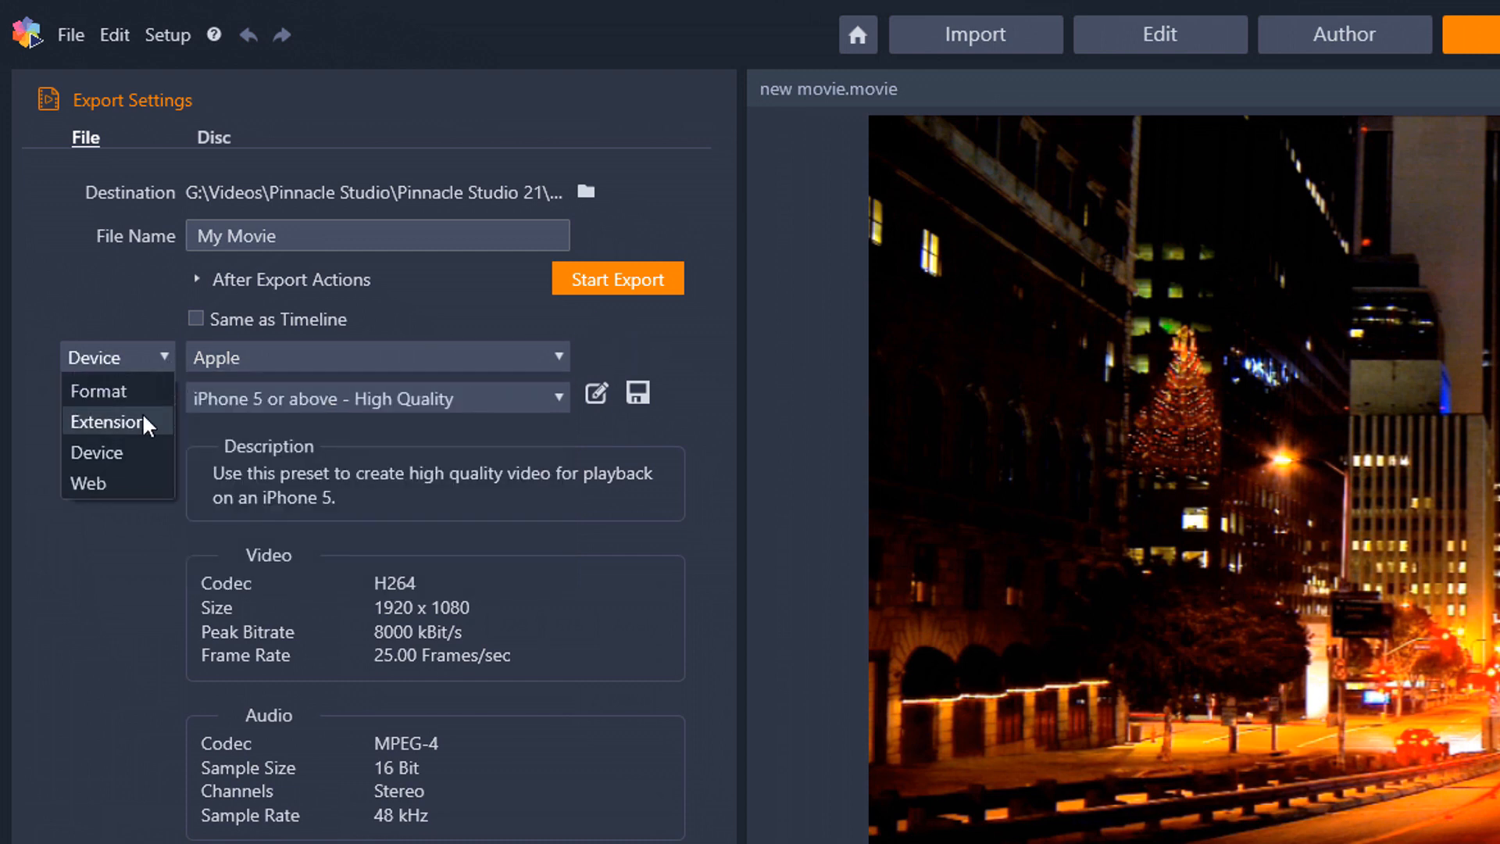
left_click(142, 416)
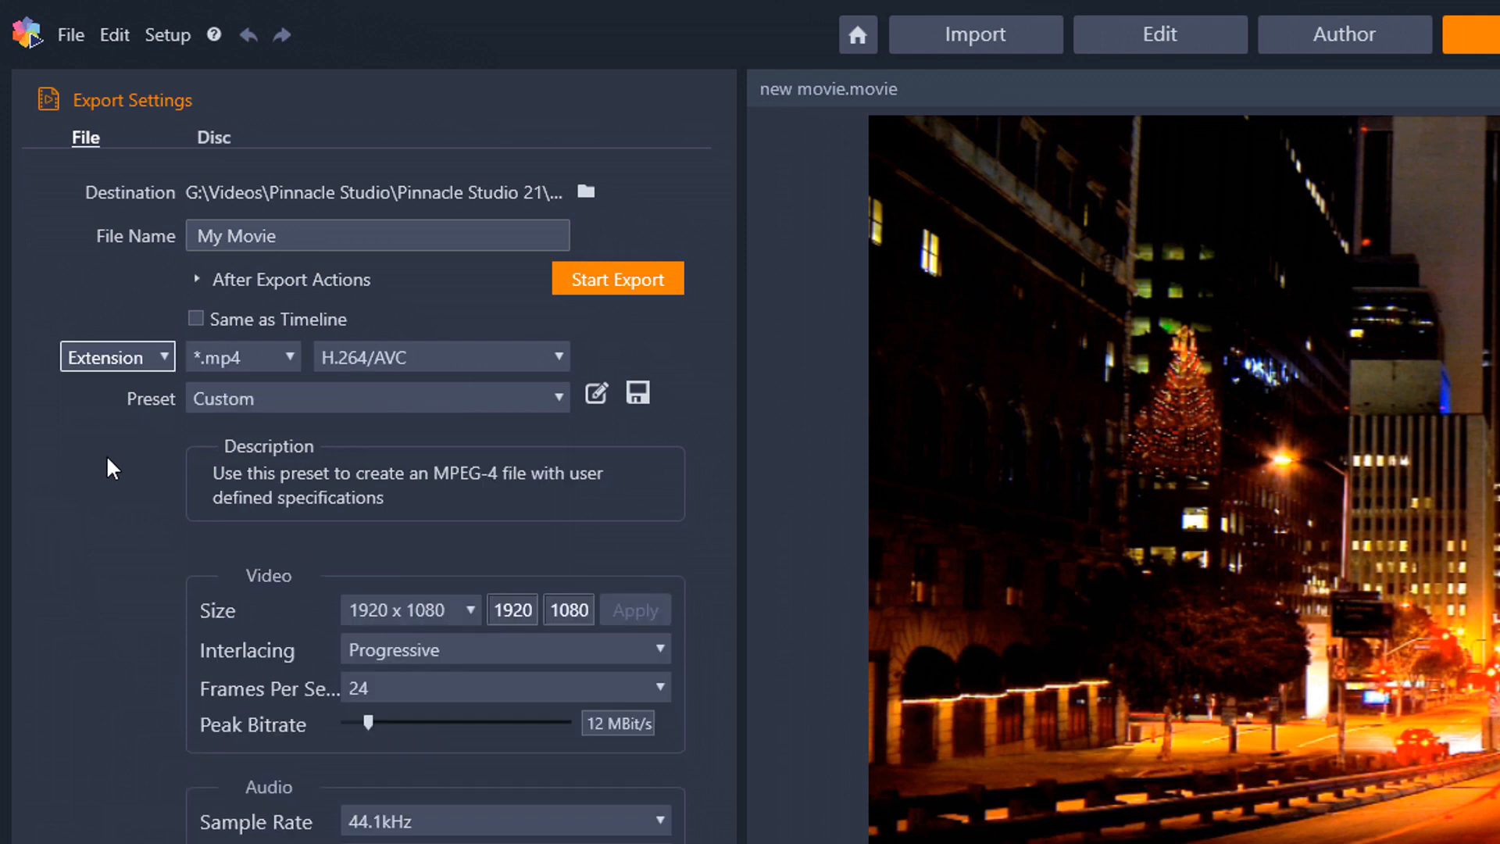
Review the exportable extensions for *.mp4, then list its codecs, H.264/AVC and MPEG-4 Visual
left_click(286, 362)
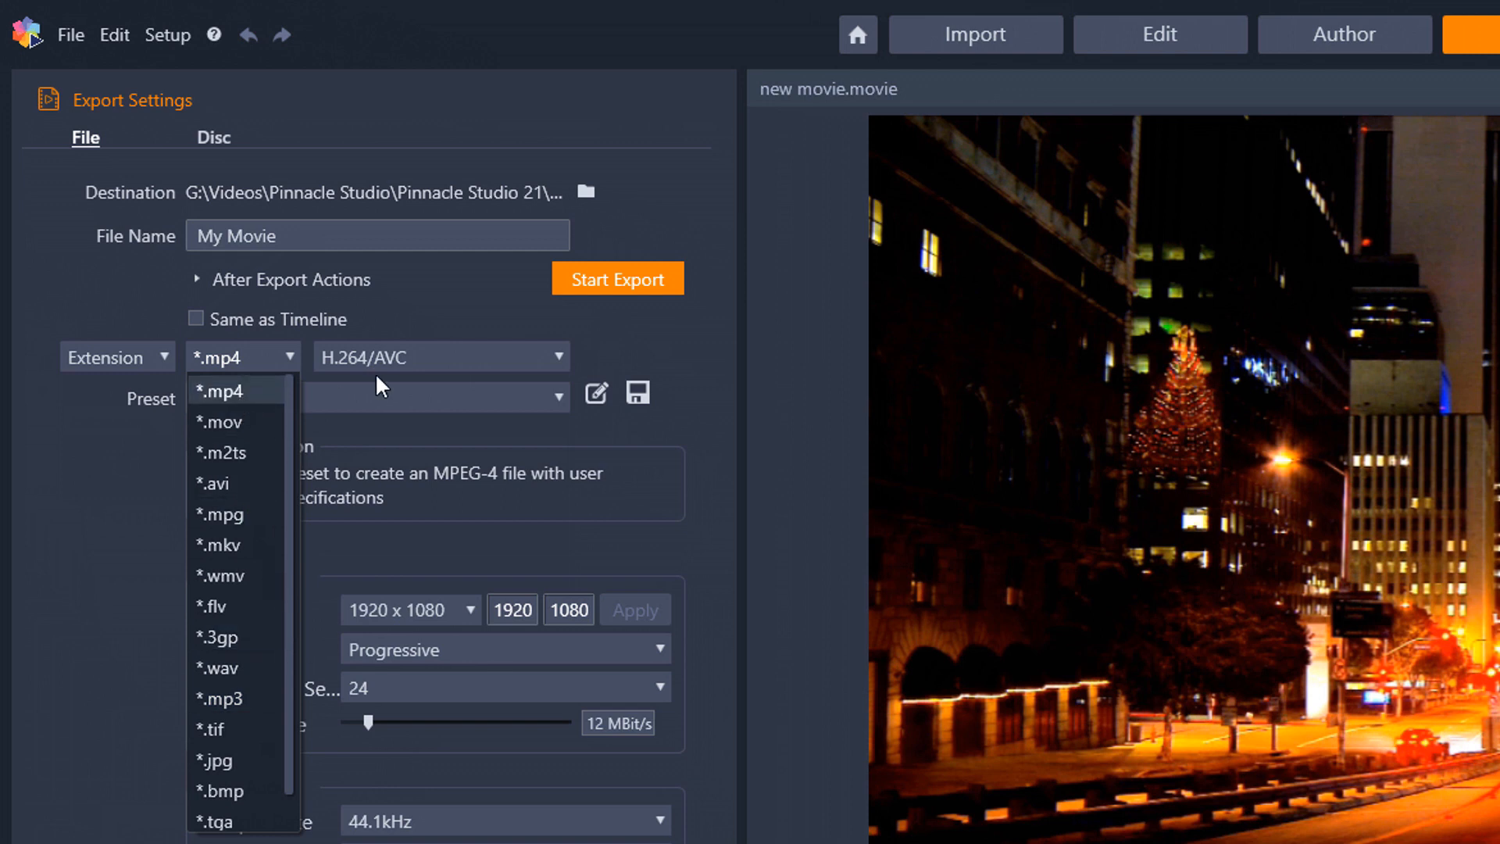
left_click(390, 356)
left_click(444, 358)
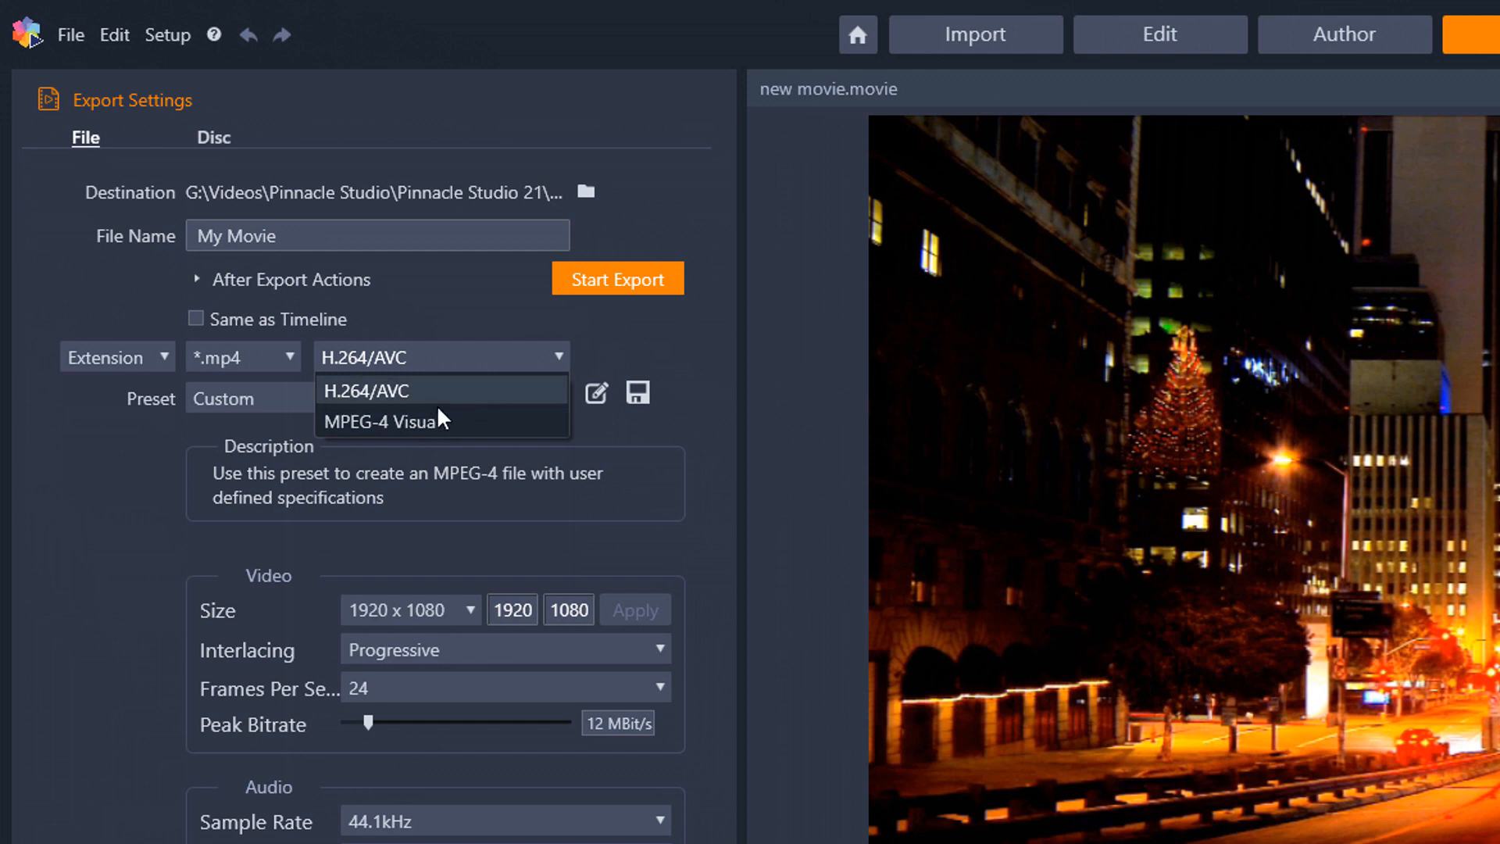
Return the export category to Format and list the available formats (MPEG-4, QuickTime, AVI, 3GPP)
left_click(157, 352)
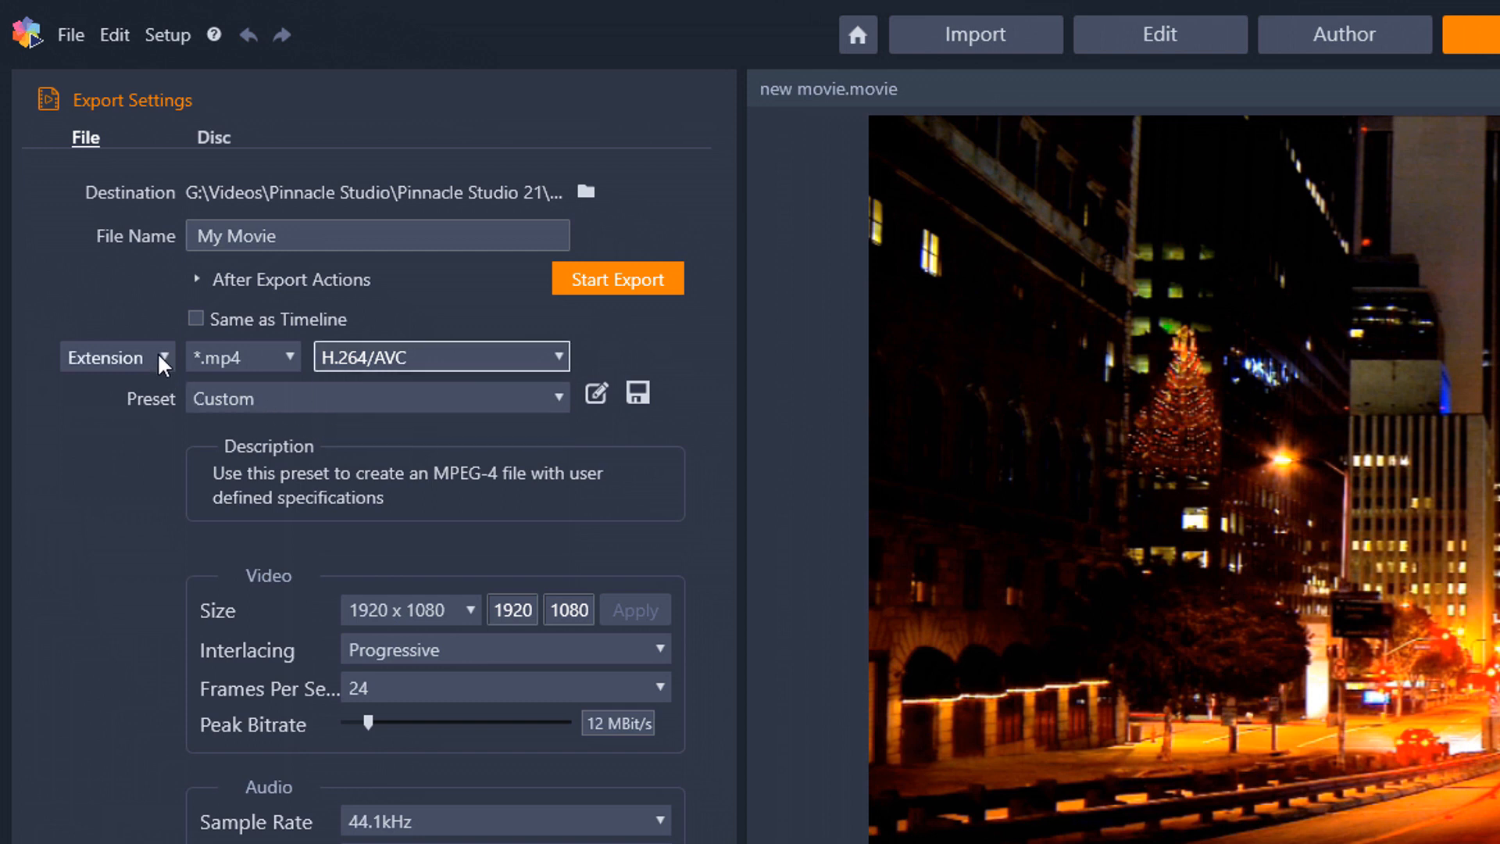
left_click(157, 351)
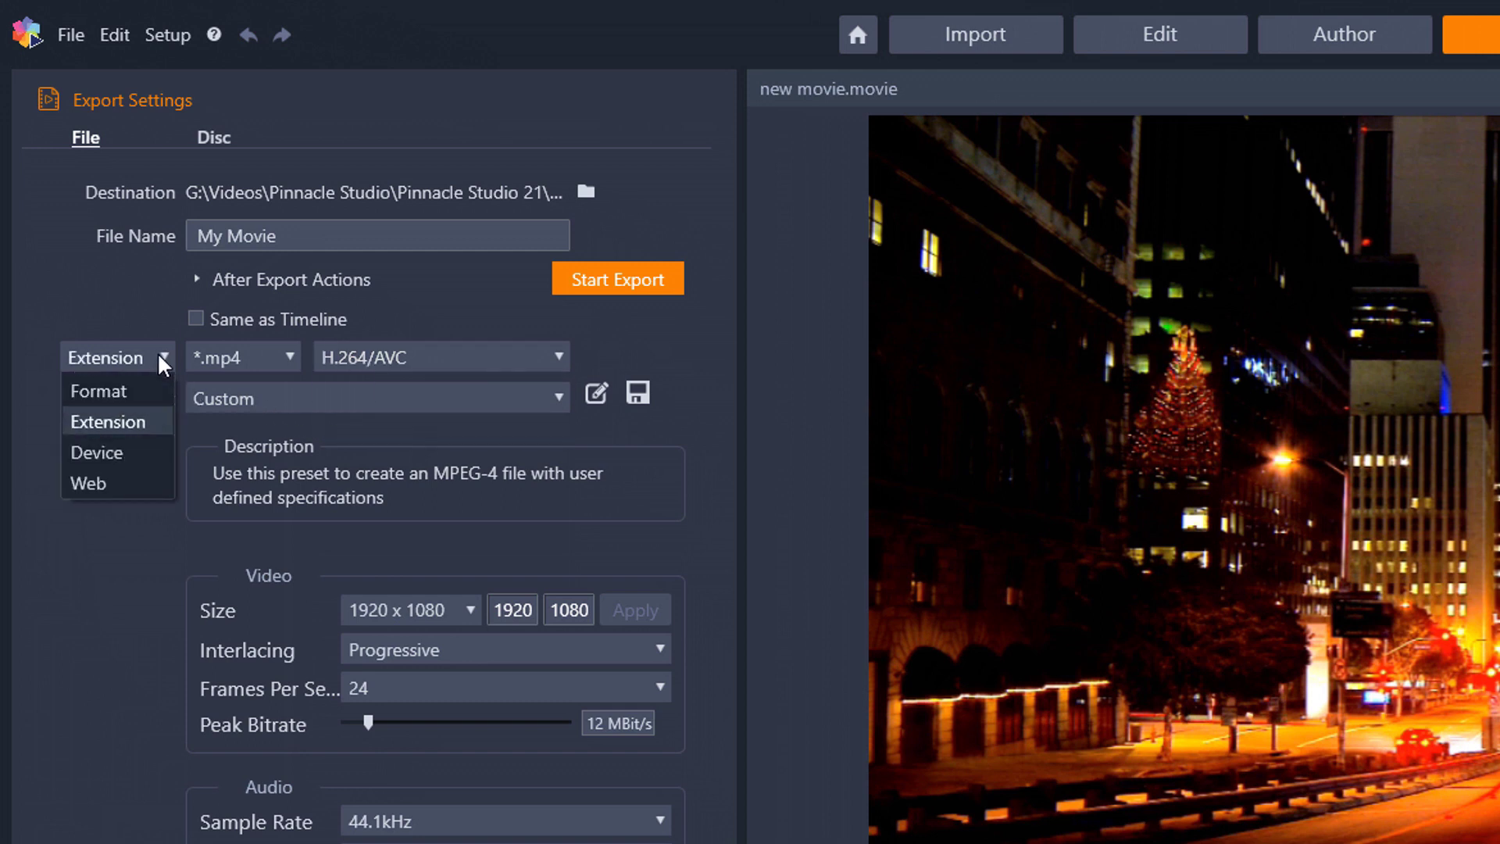
left_click(135, 392)
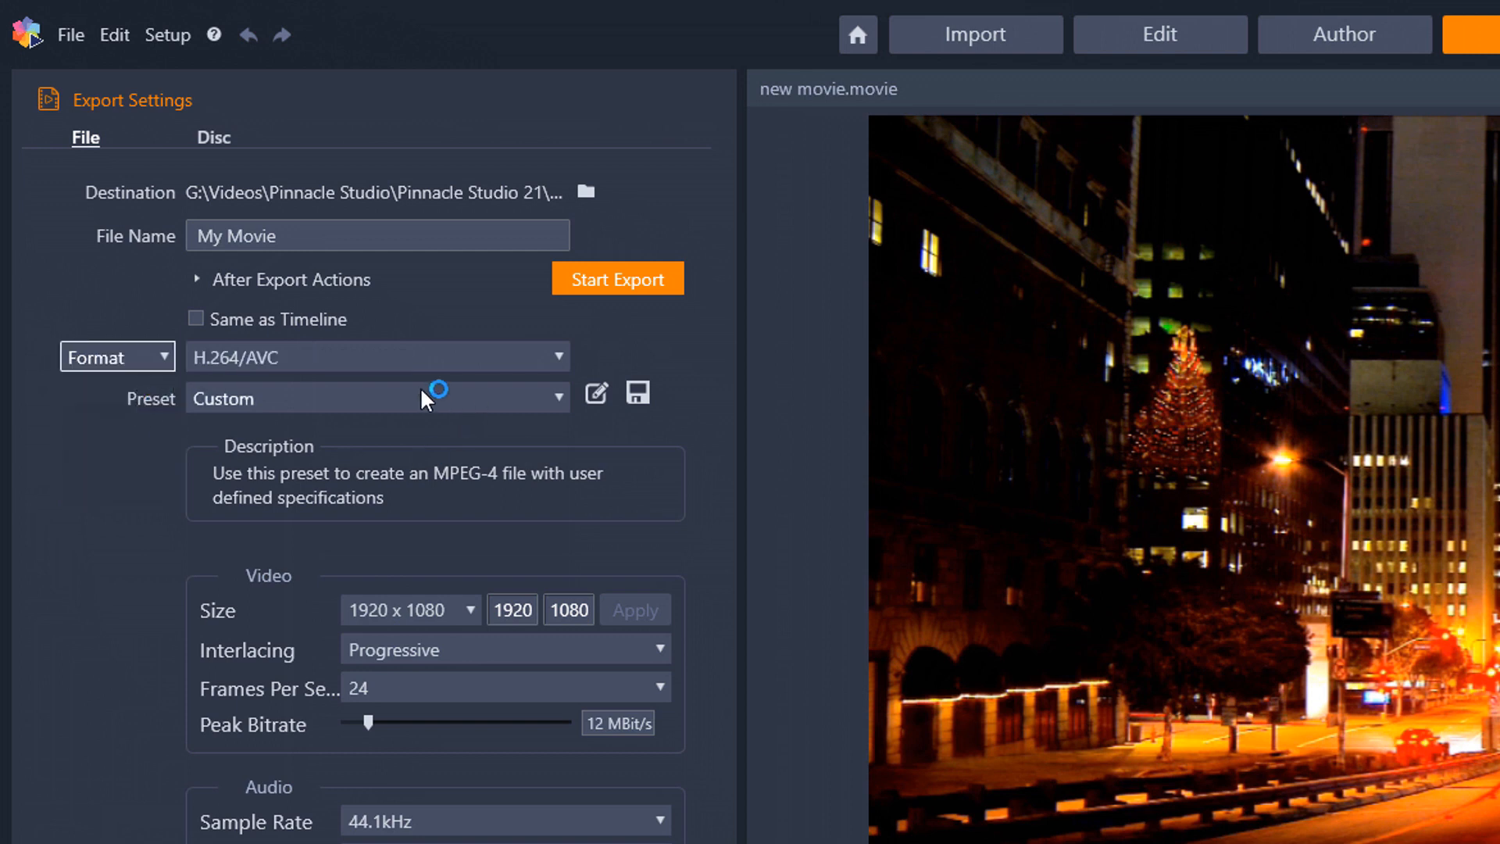
left_click(479, 364)
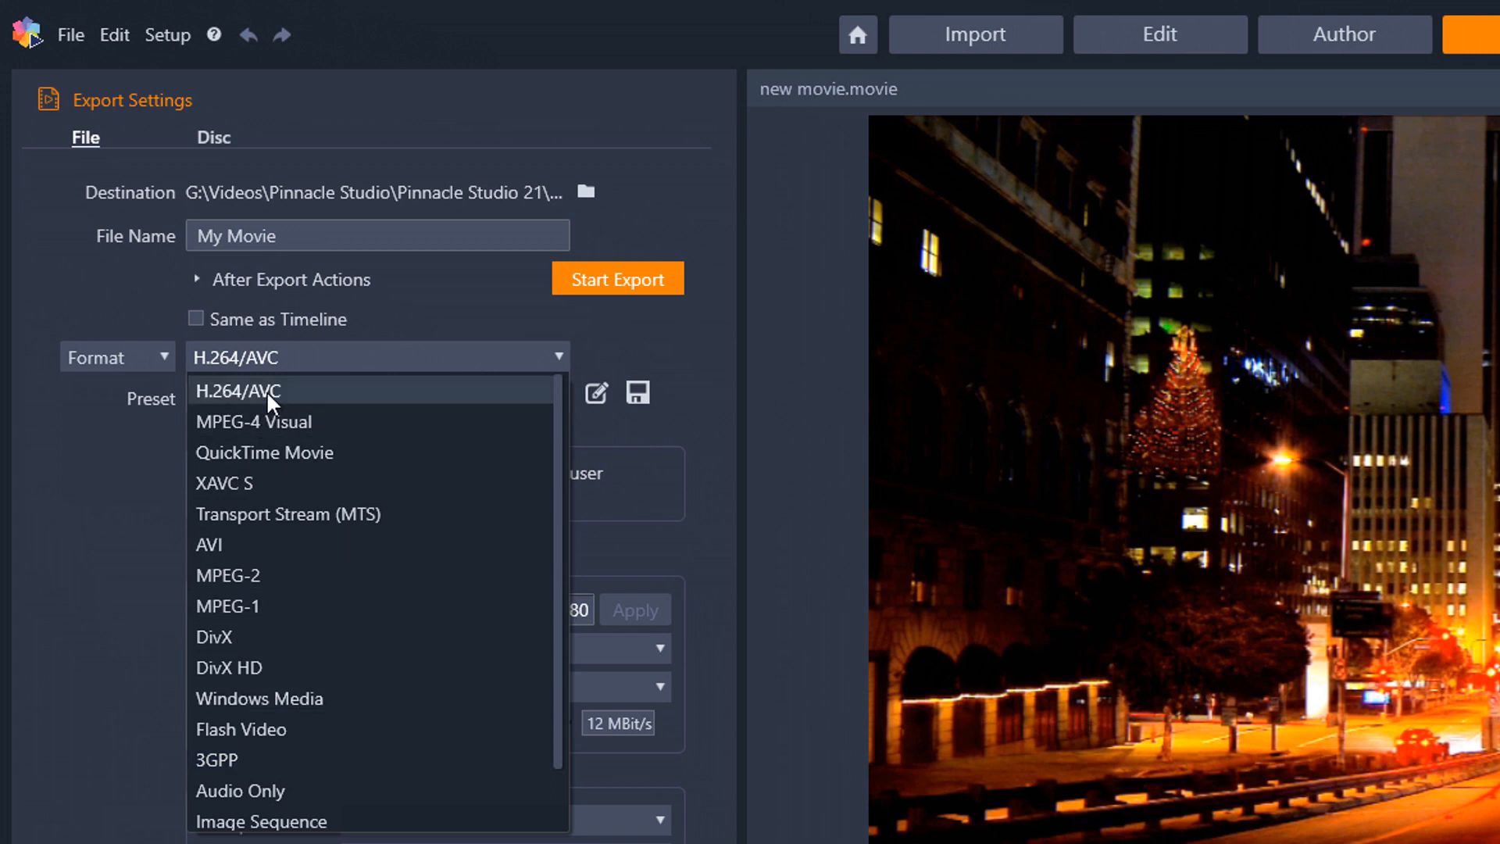
Choose H.264/AVC as the format and list its presets, Very Small through Ultra HD (4K) and Custom
left_click(308, 402)
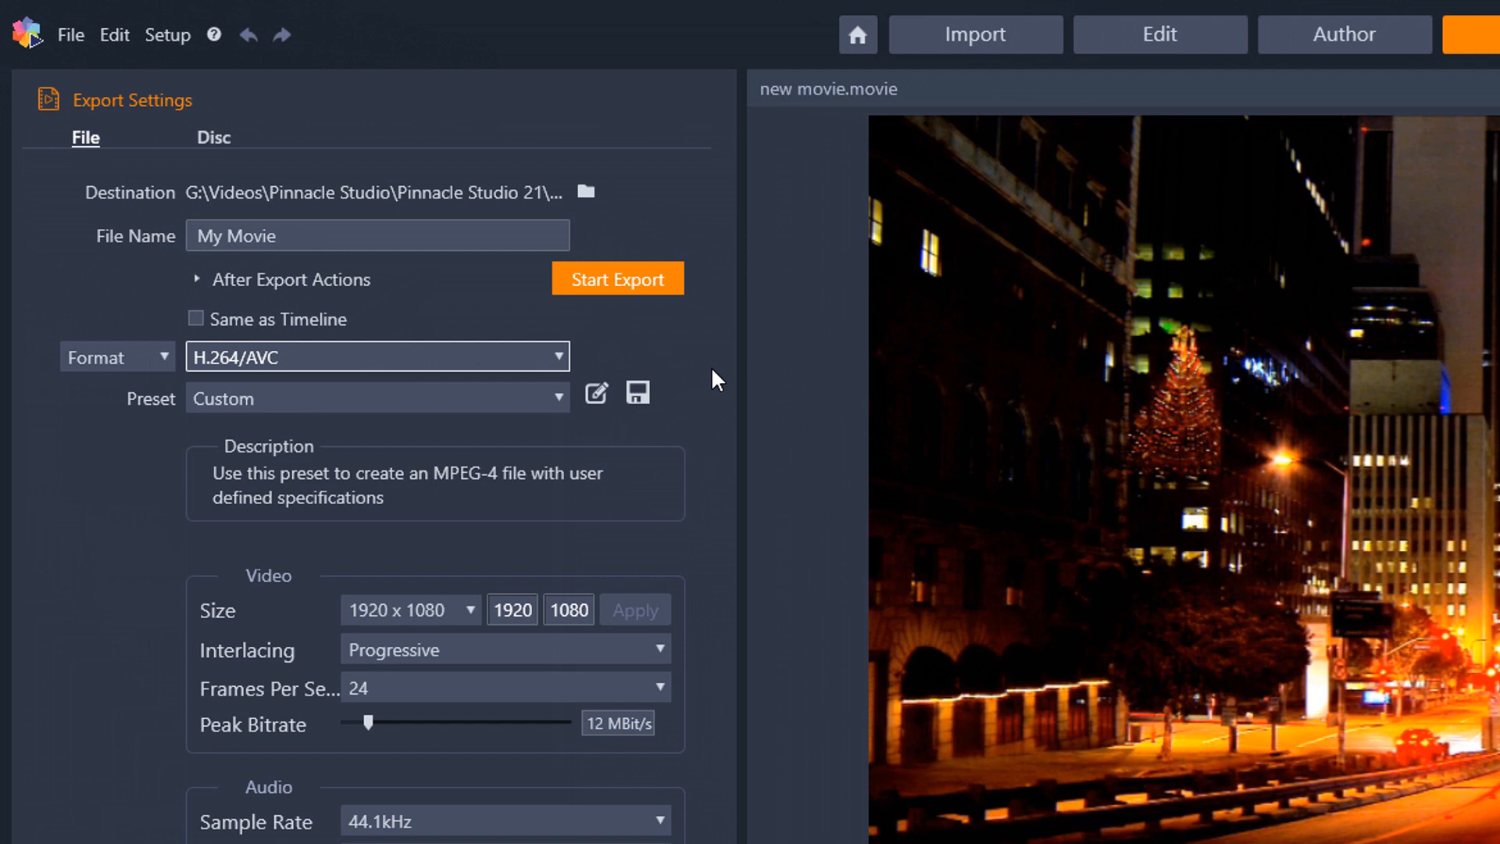
left_click(555, 401)
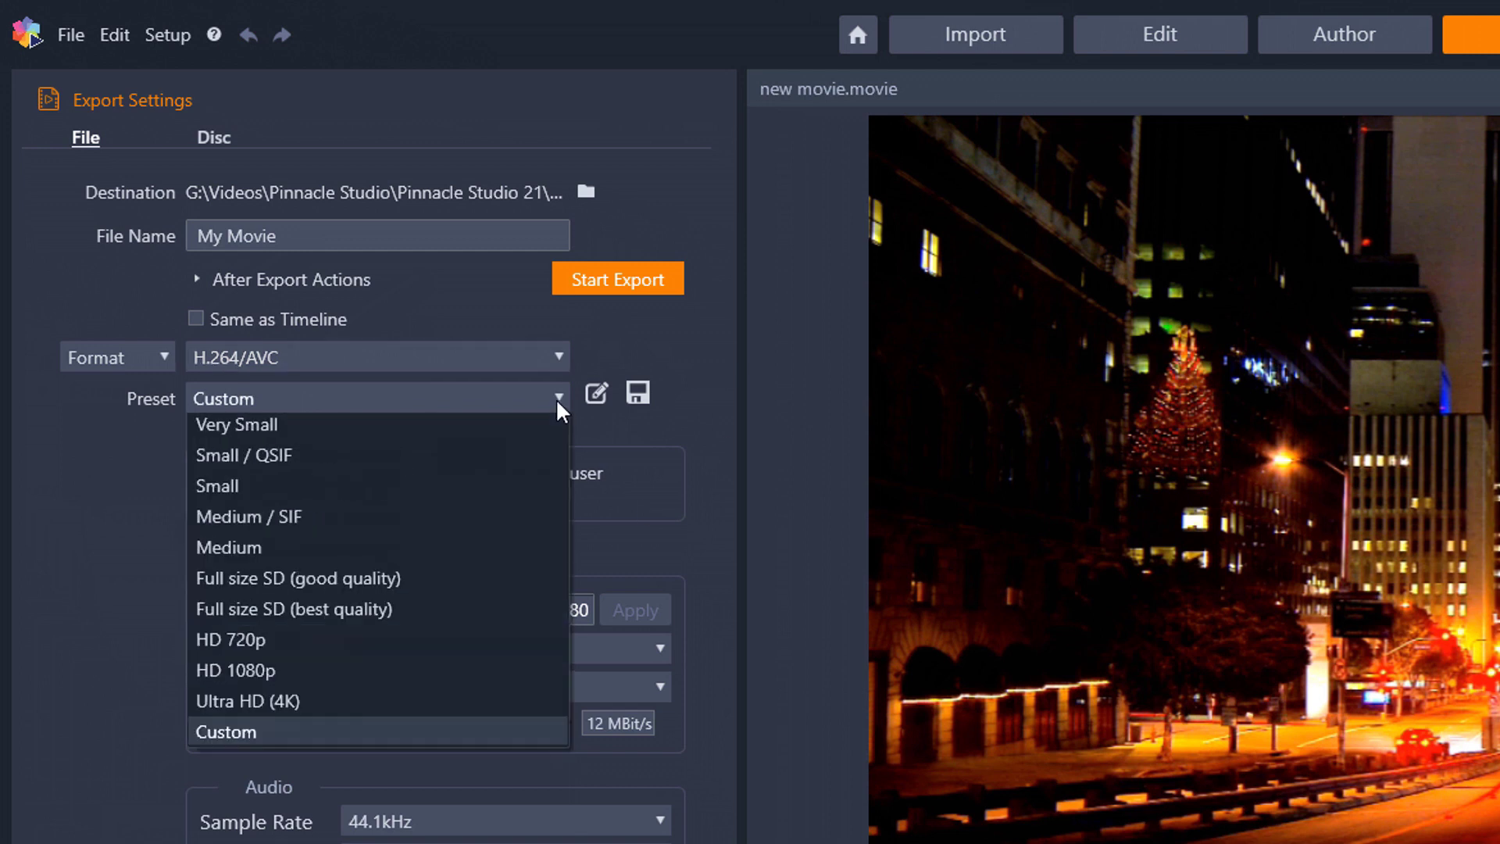
left_click(287, 731)
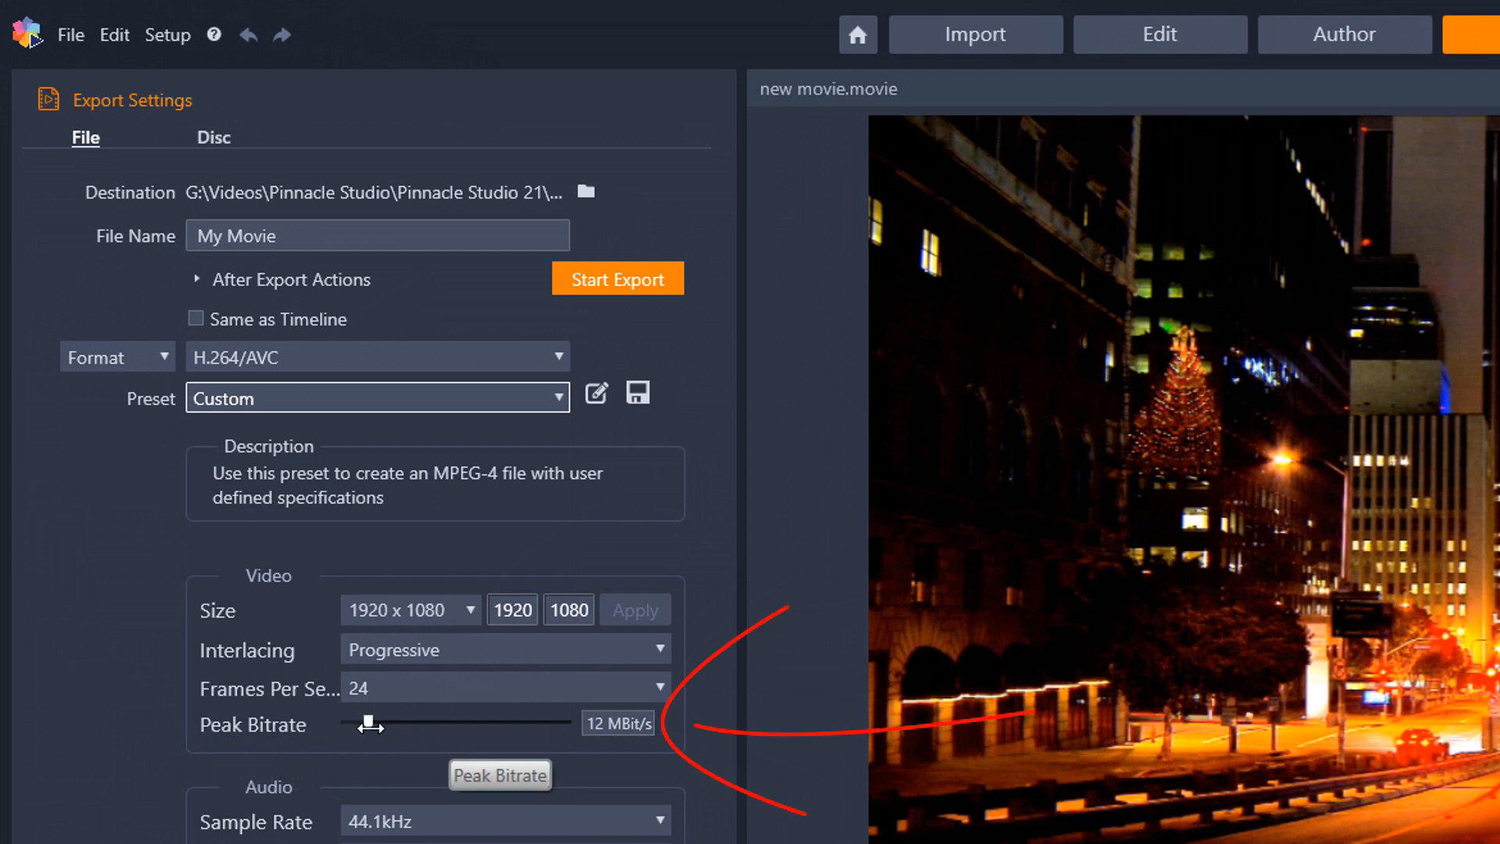
mouse_move(368, 724)
left_mouse_down()
mouse_move(494, 723)
mouse_move(402, 723)
mouse_move(432, 723)
left_mouse_up()
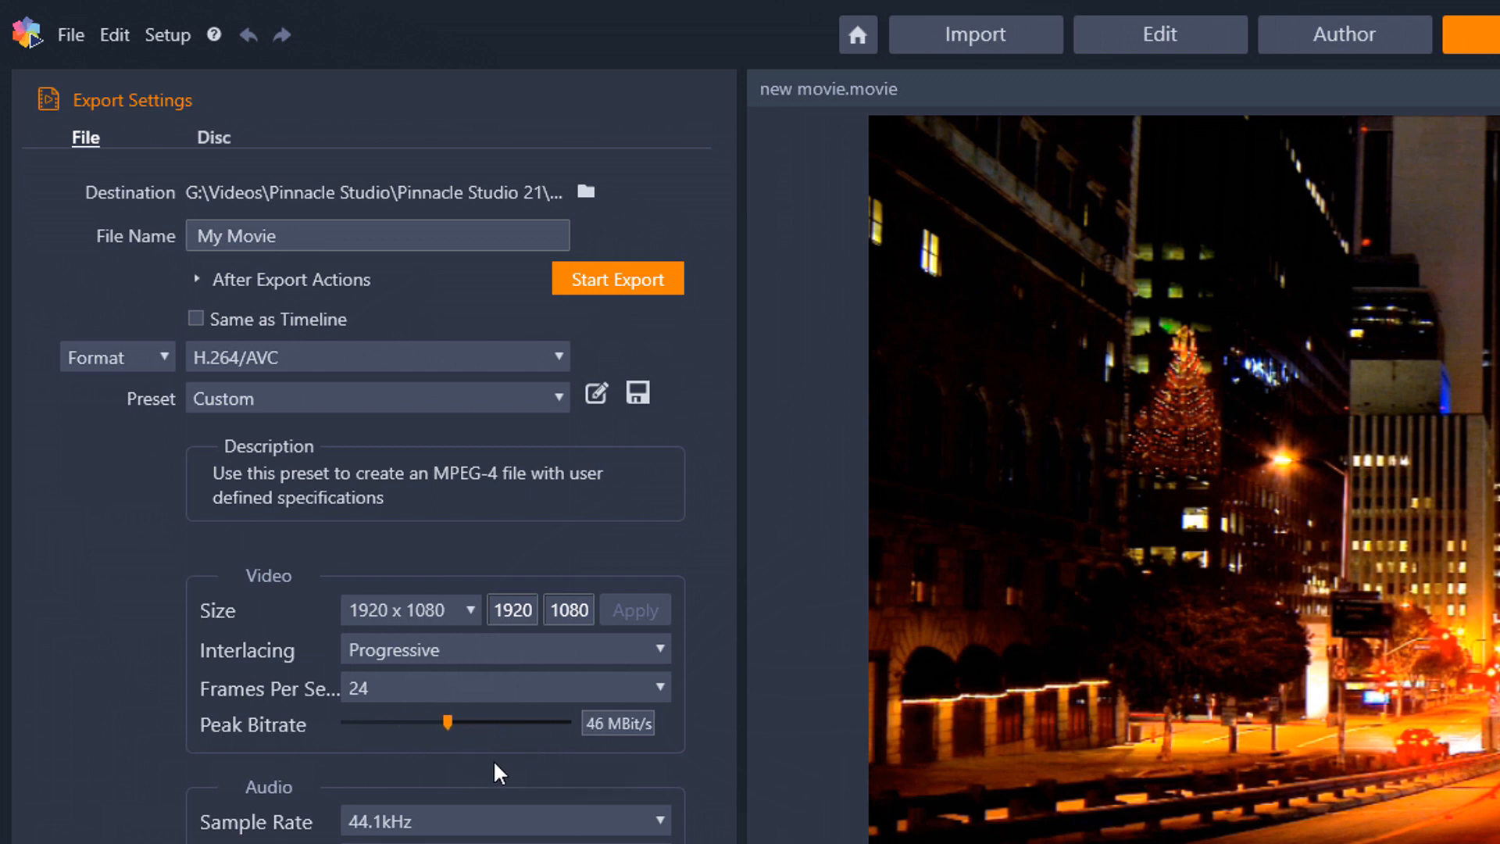
left_click_drag(446, 724, 395, 723)
left_click_drag(396, 723, 367, 722)
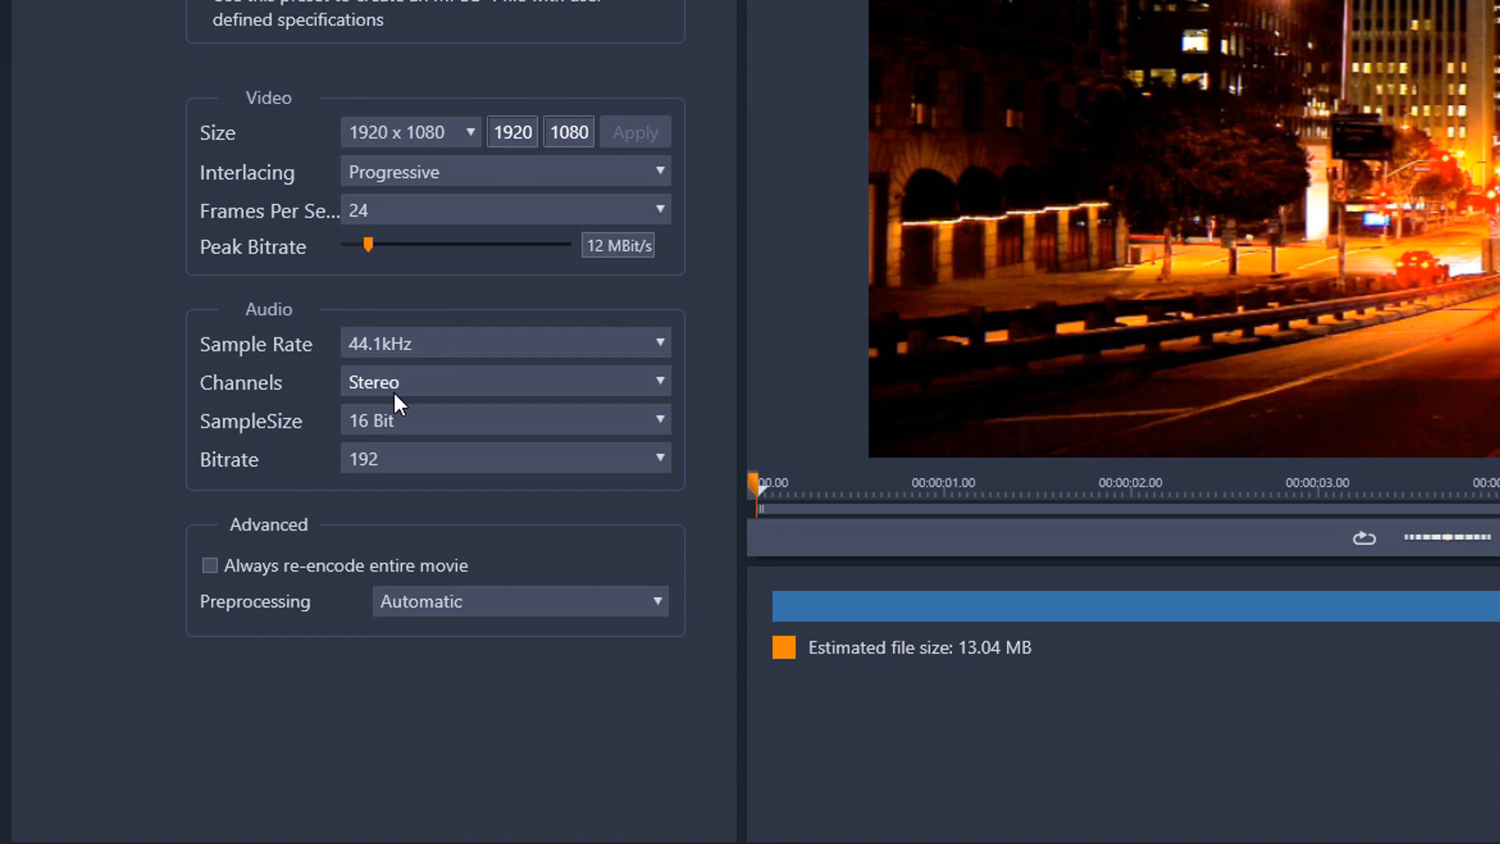
left_click(500, 384)
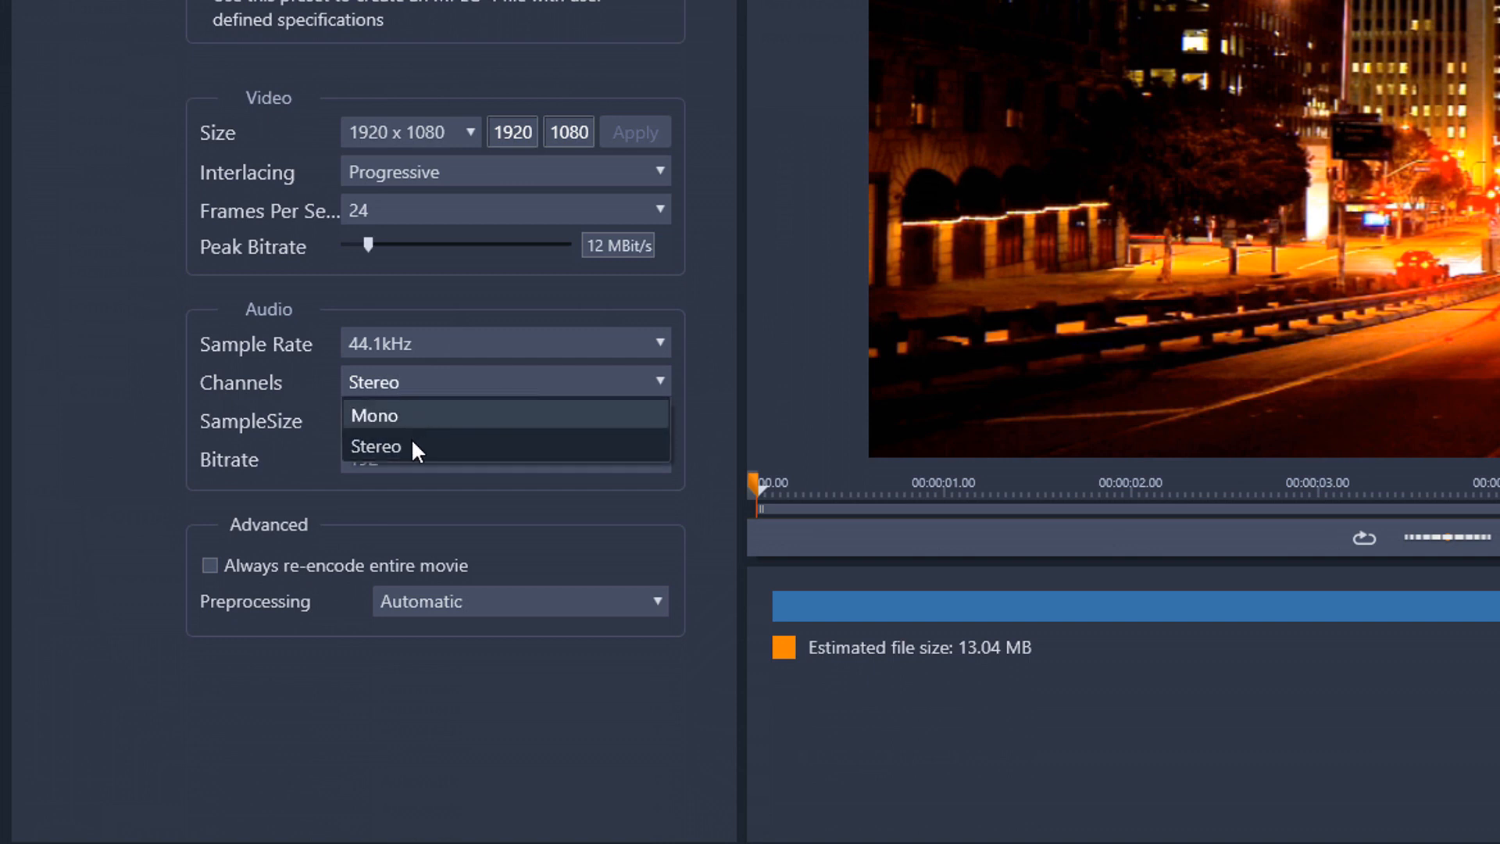
left_click(709, 384)
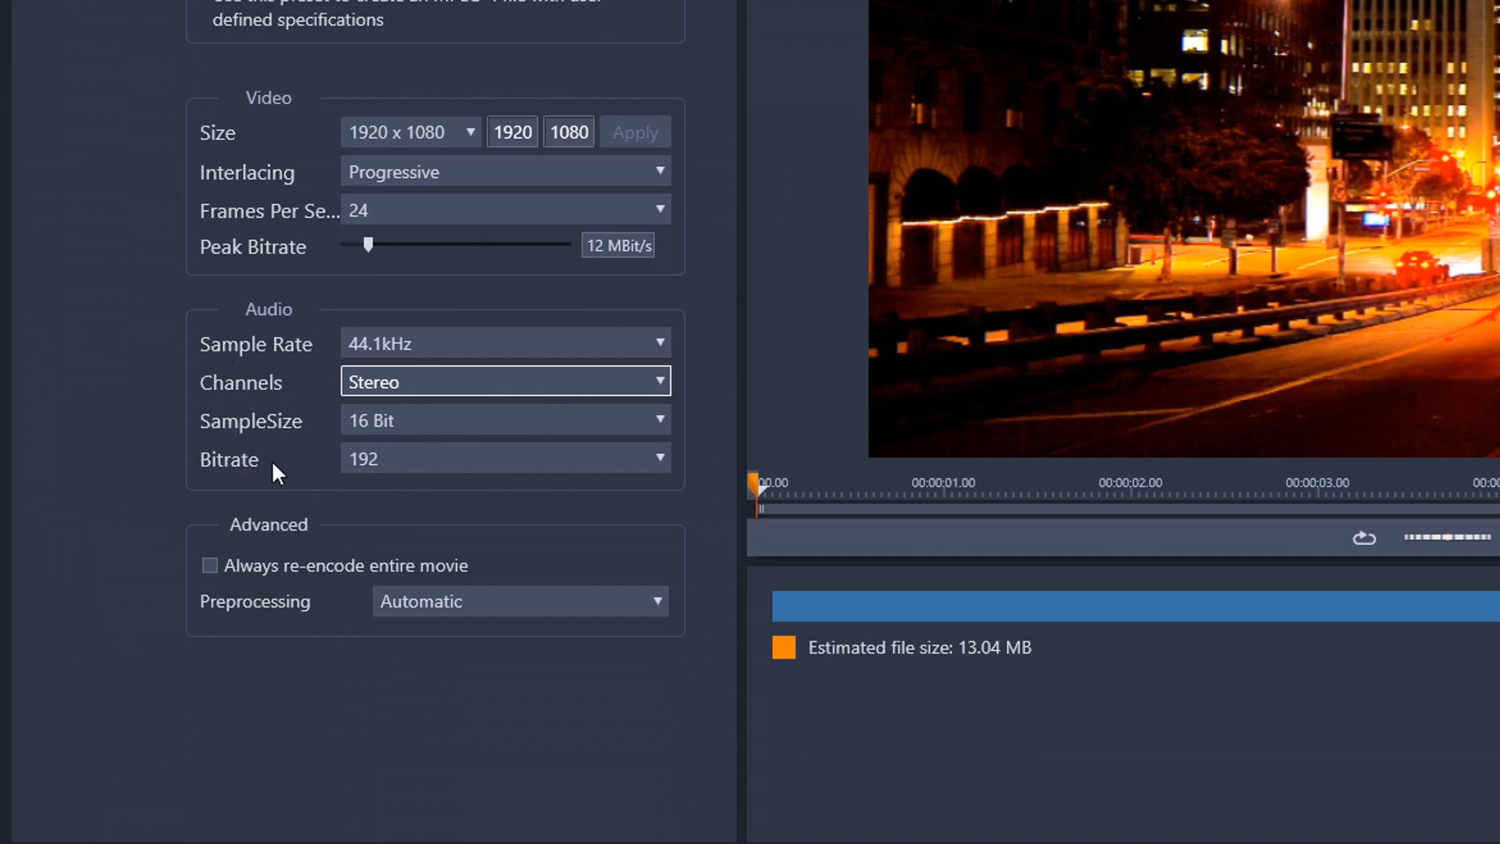
left_click(660, 419)
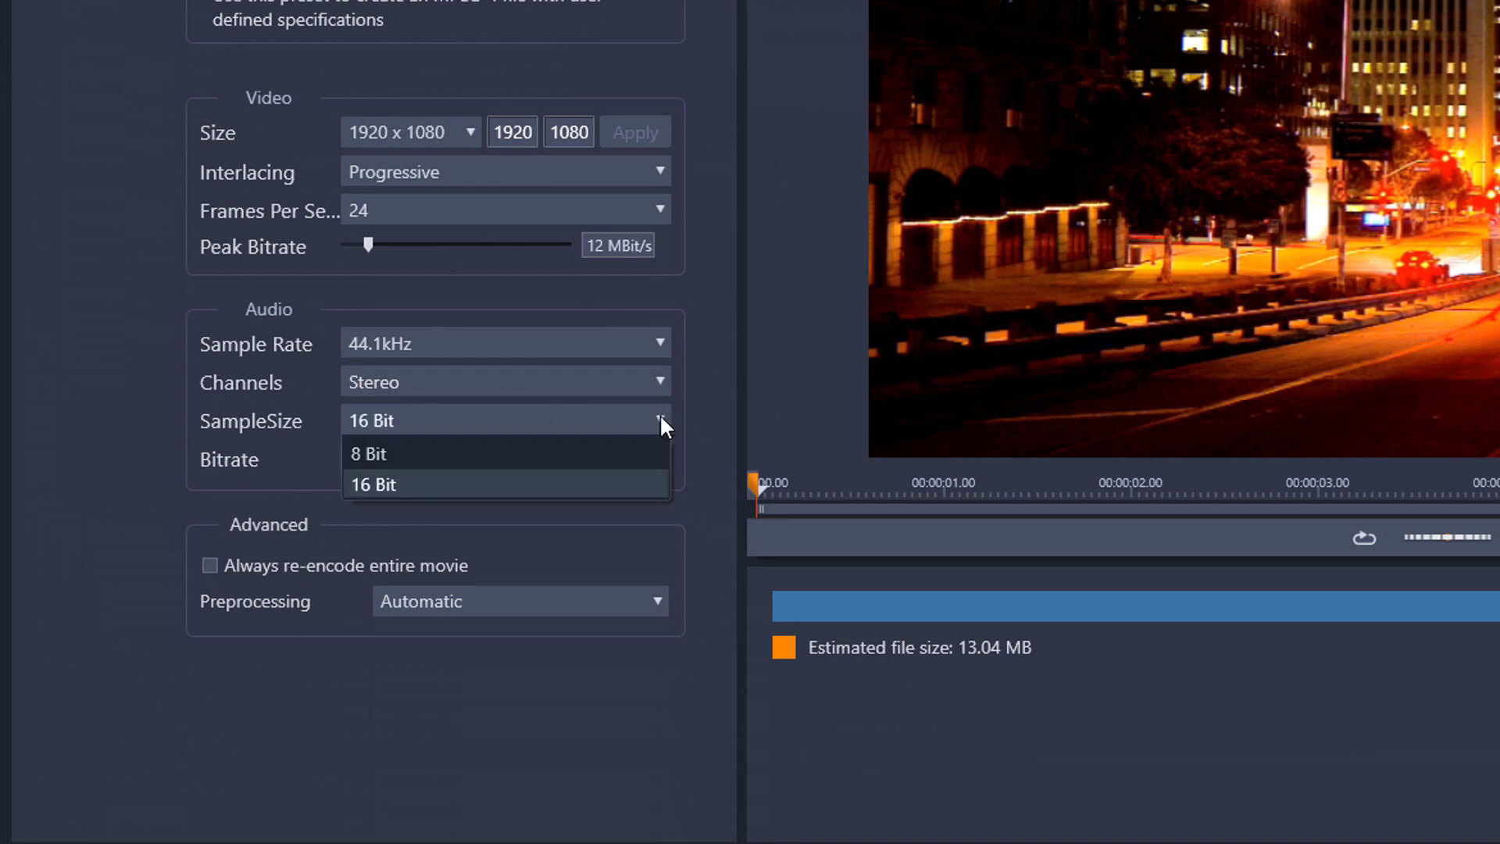
left_click(715, 421)
left_click(660, 345)
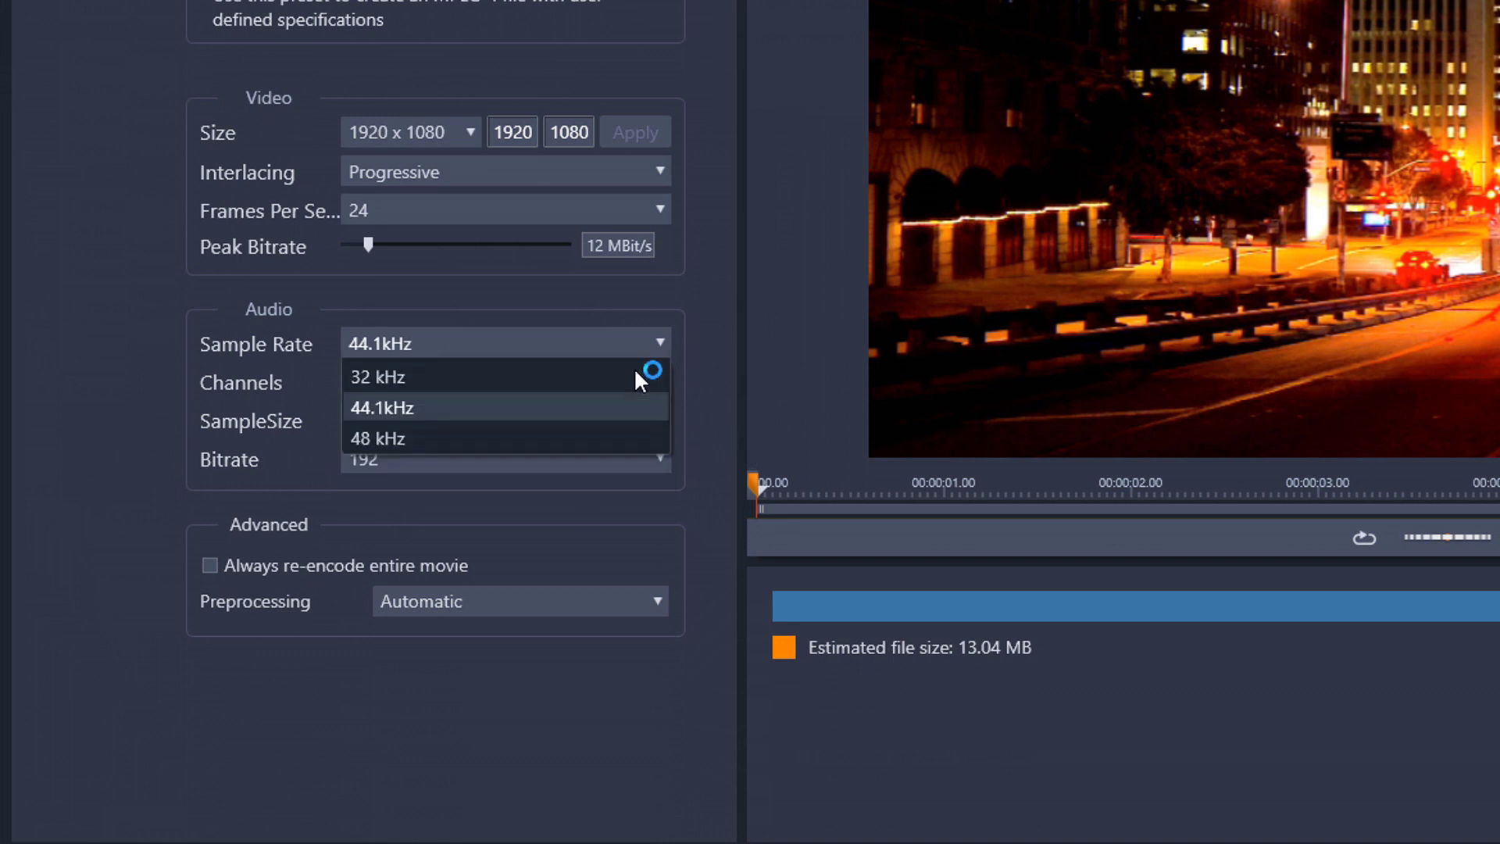
left_click(533, 409)
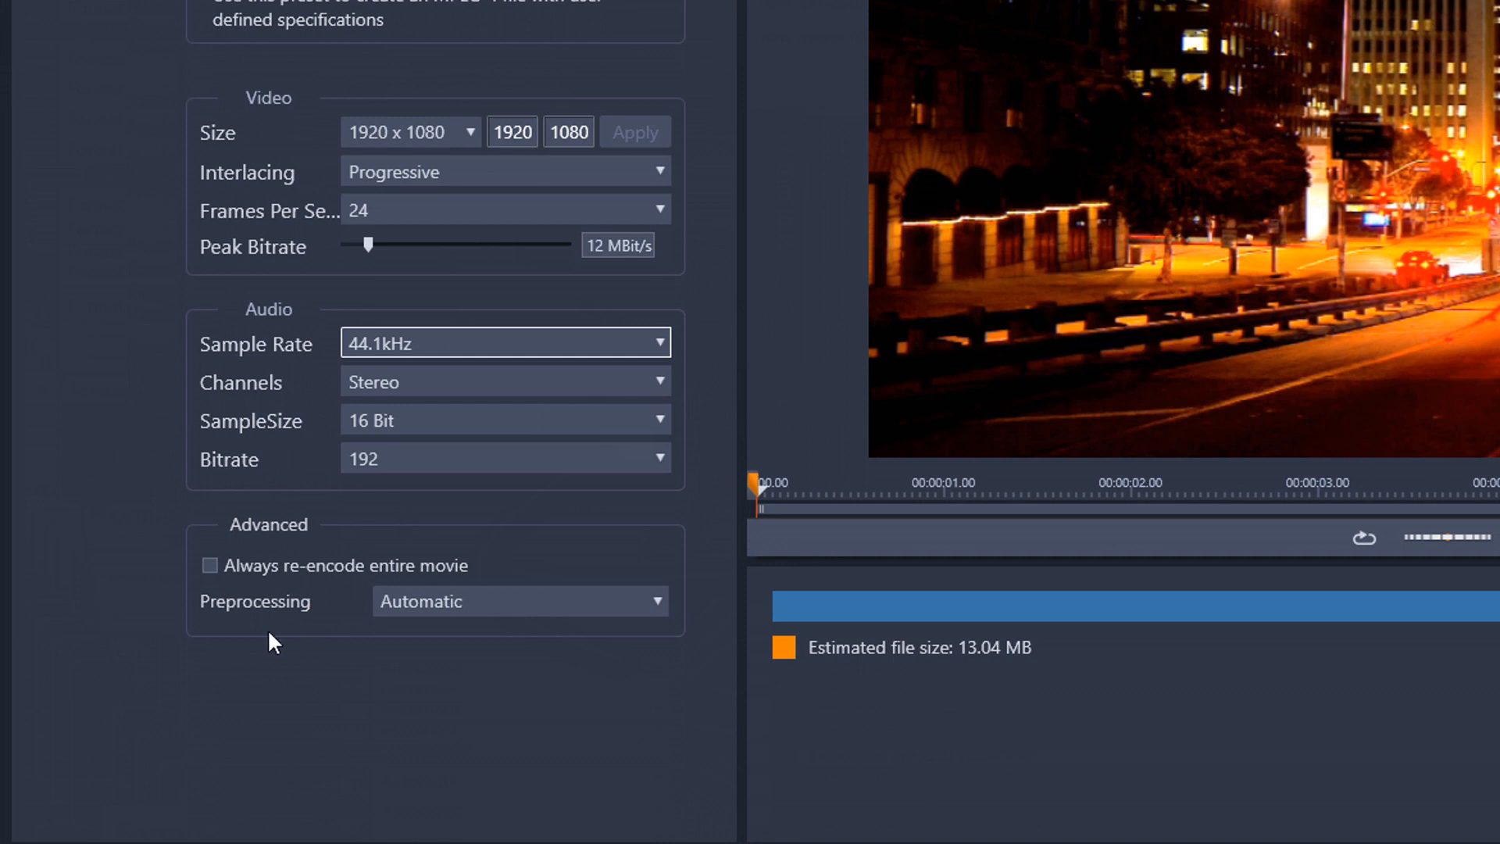
mouse_move(254, 601)
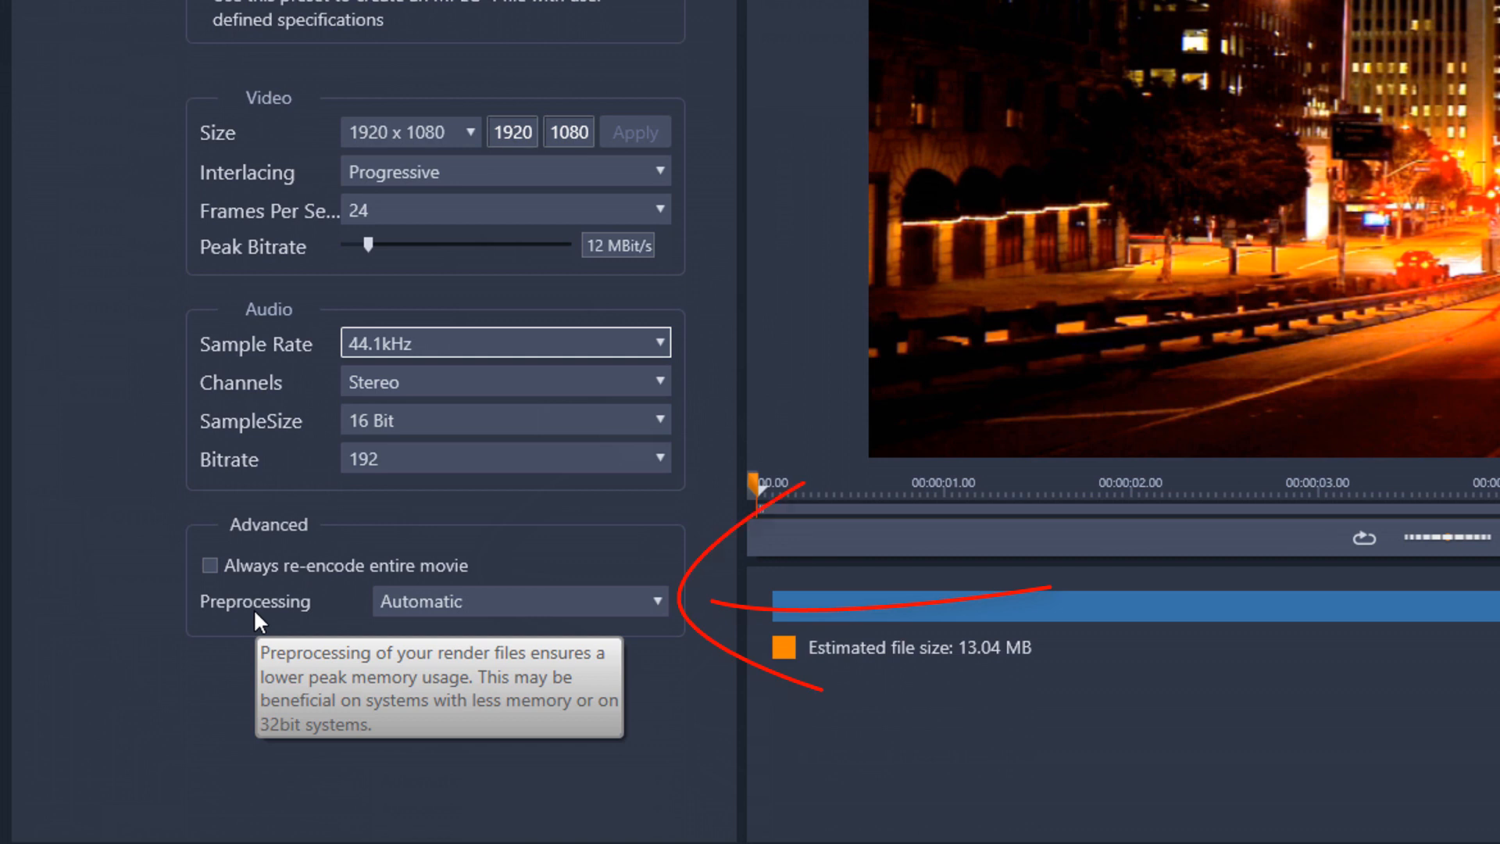
left_click(658, 601)
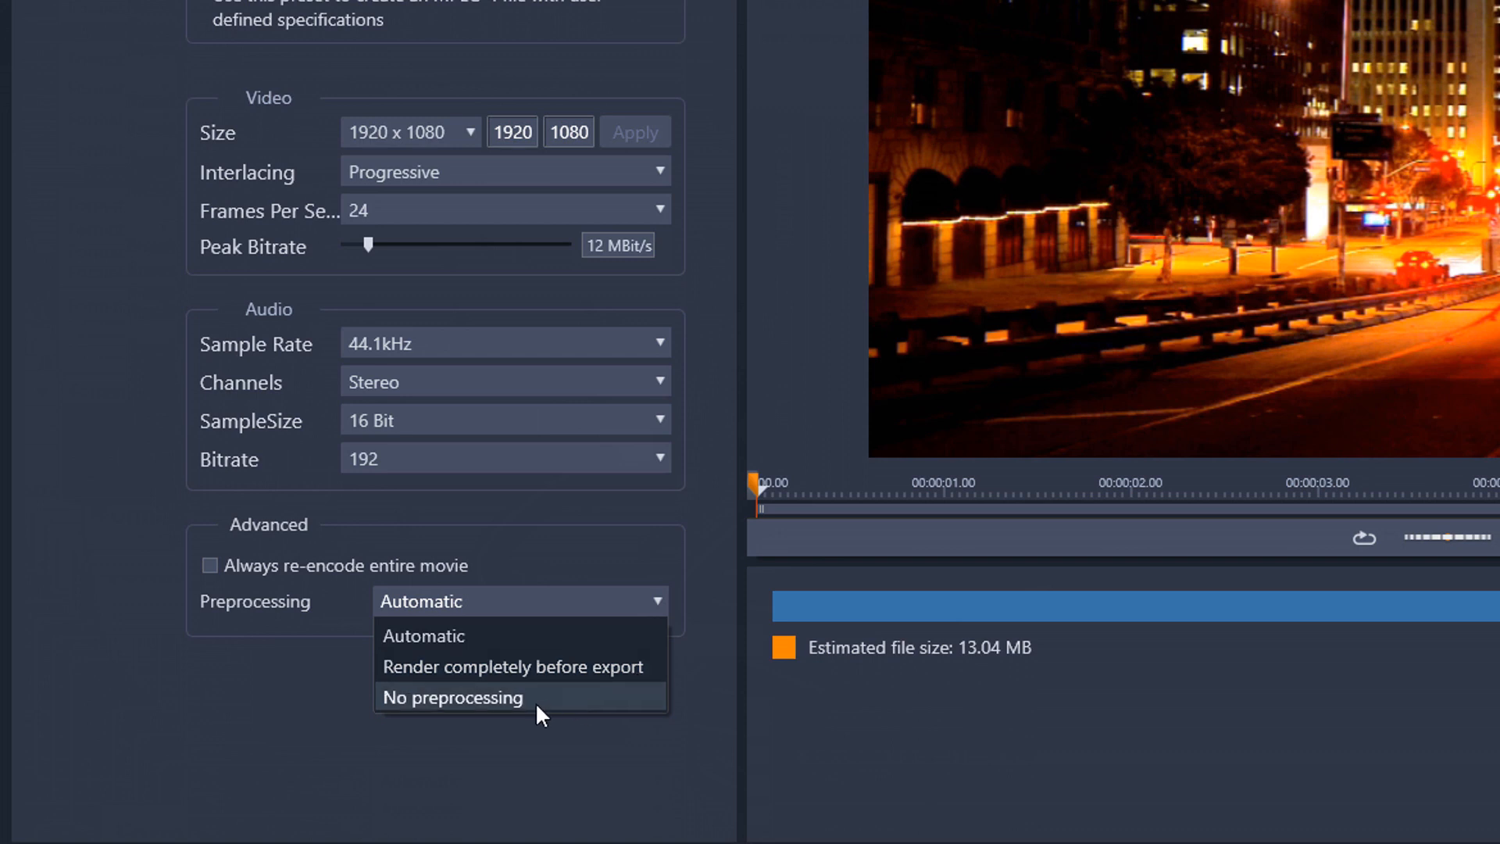
left_click(279, 657)
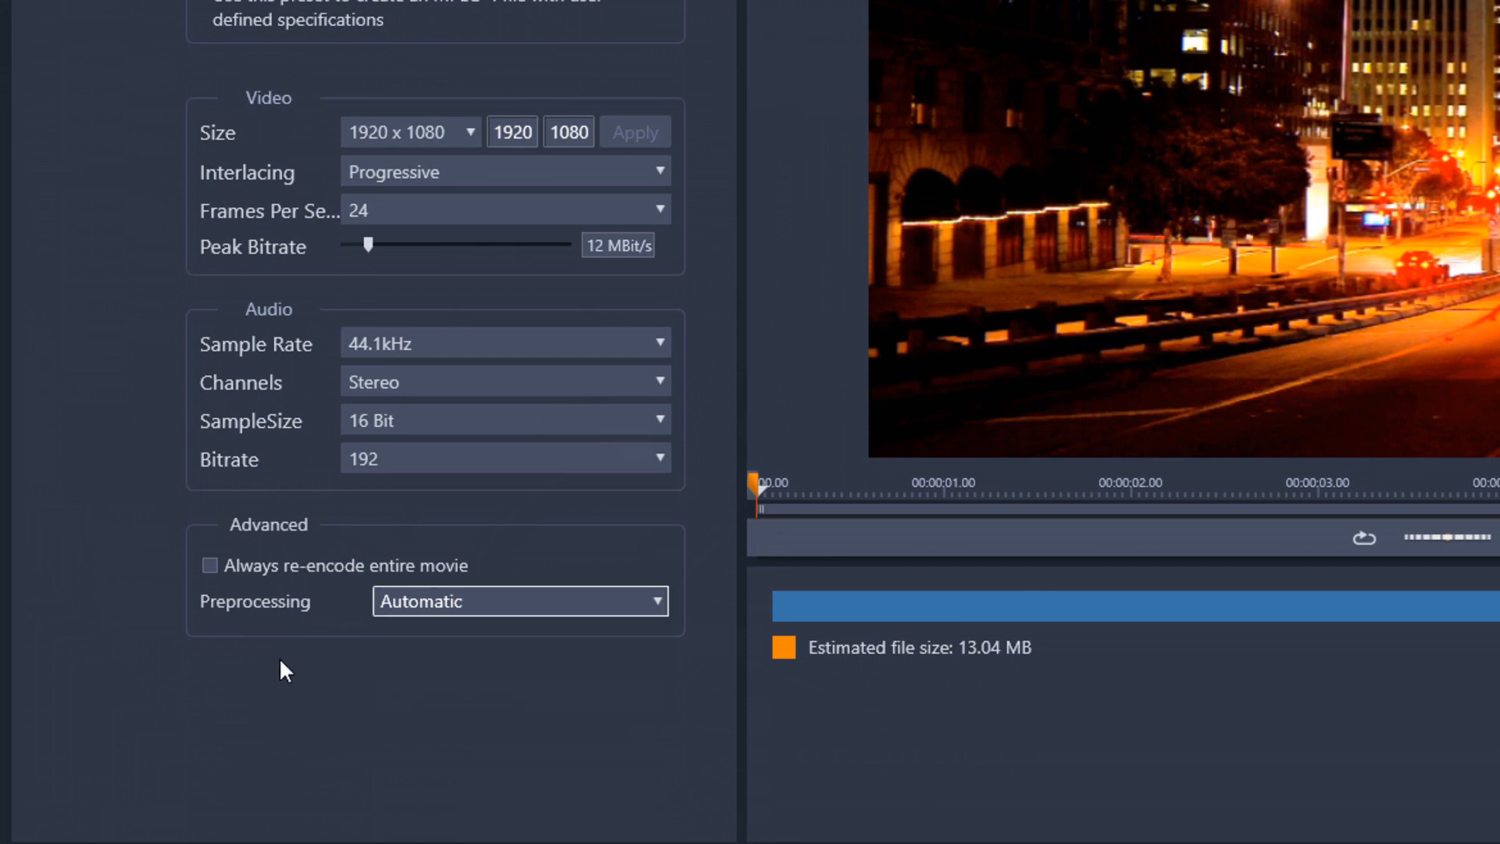